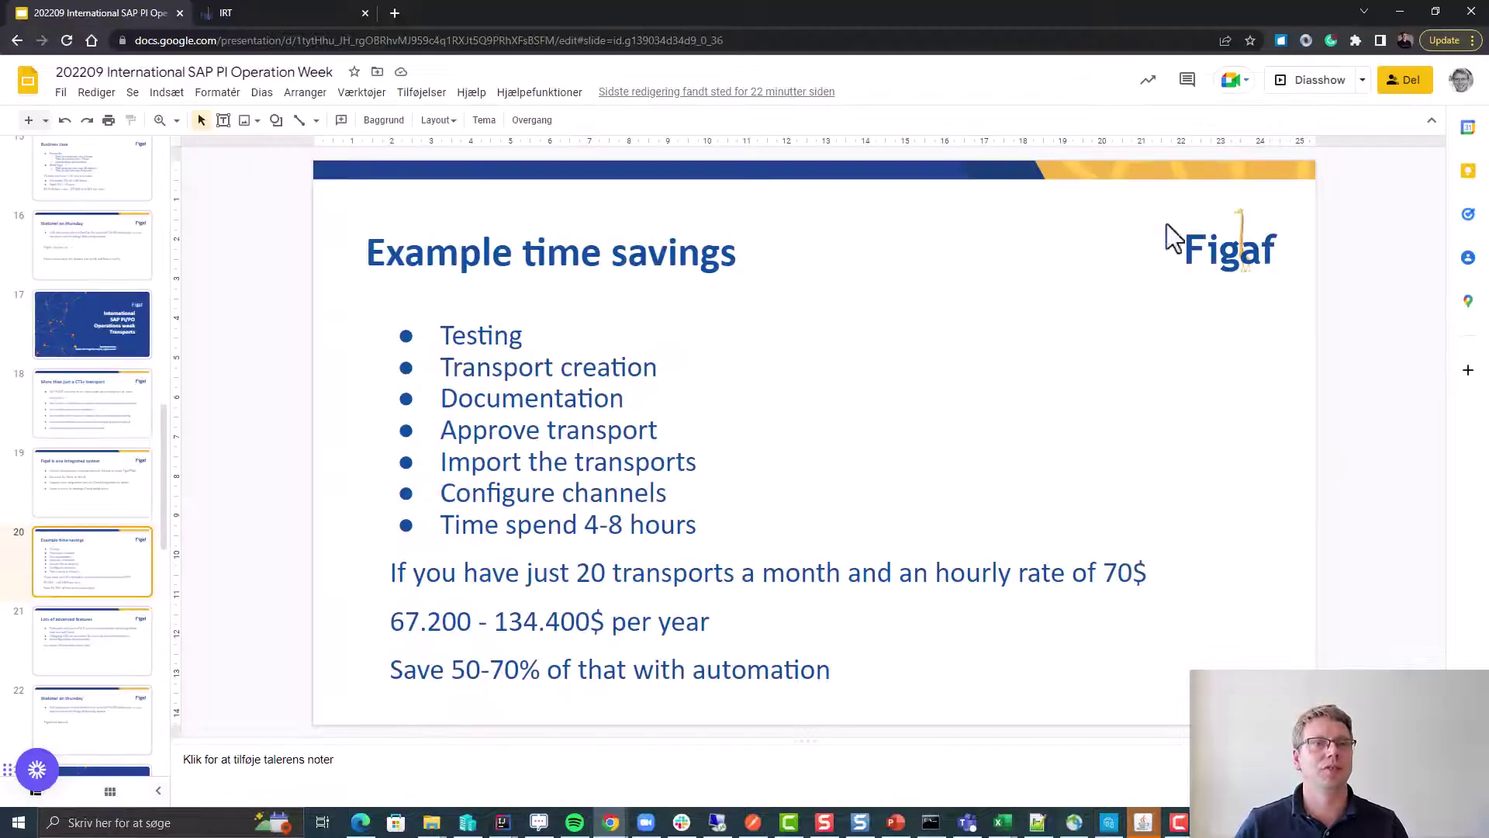
Leave the Google Slides presentation and switch to the Figaf IRT tool's home page
left_click(267, 12)
Open agent D75's tracked objects and mark the MultiSender|Invoice01_OA integrated configuration
left_click(121, 110)
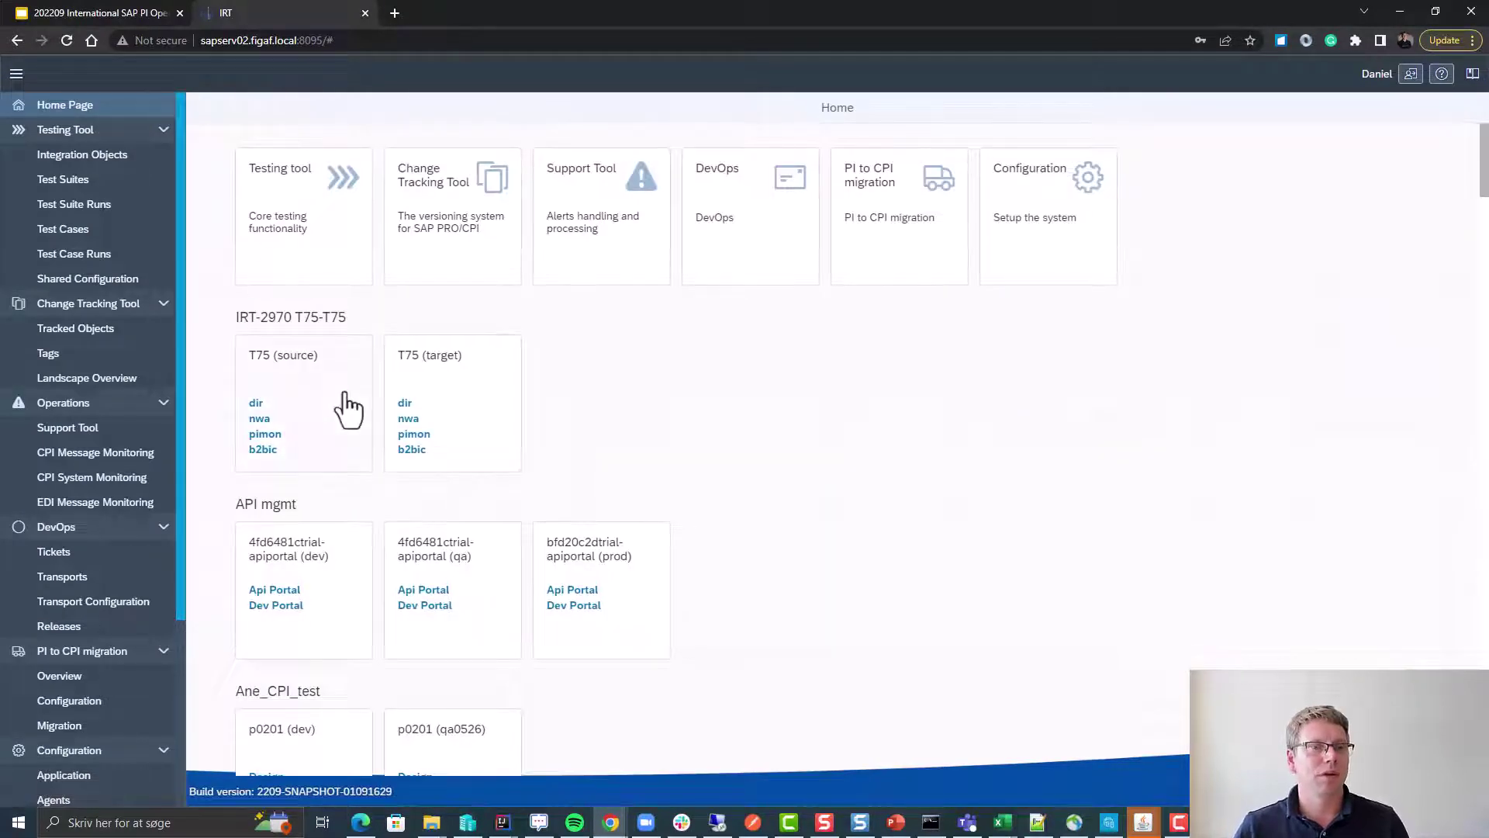
left_click(106, 332)
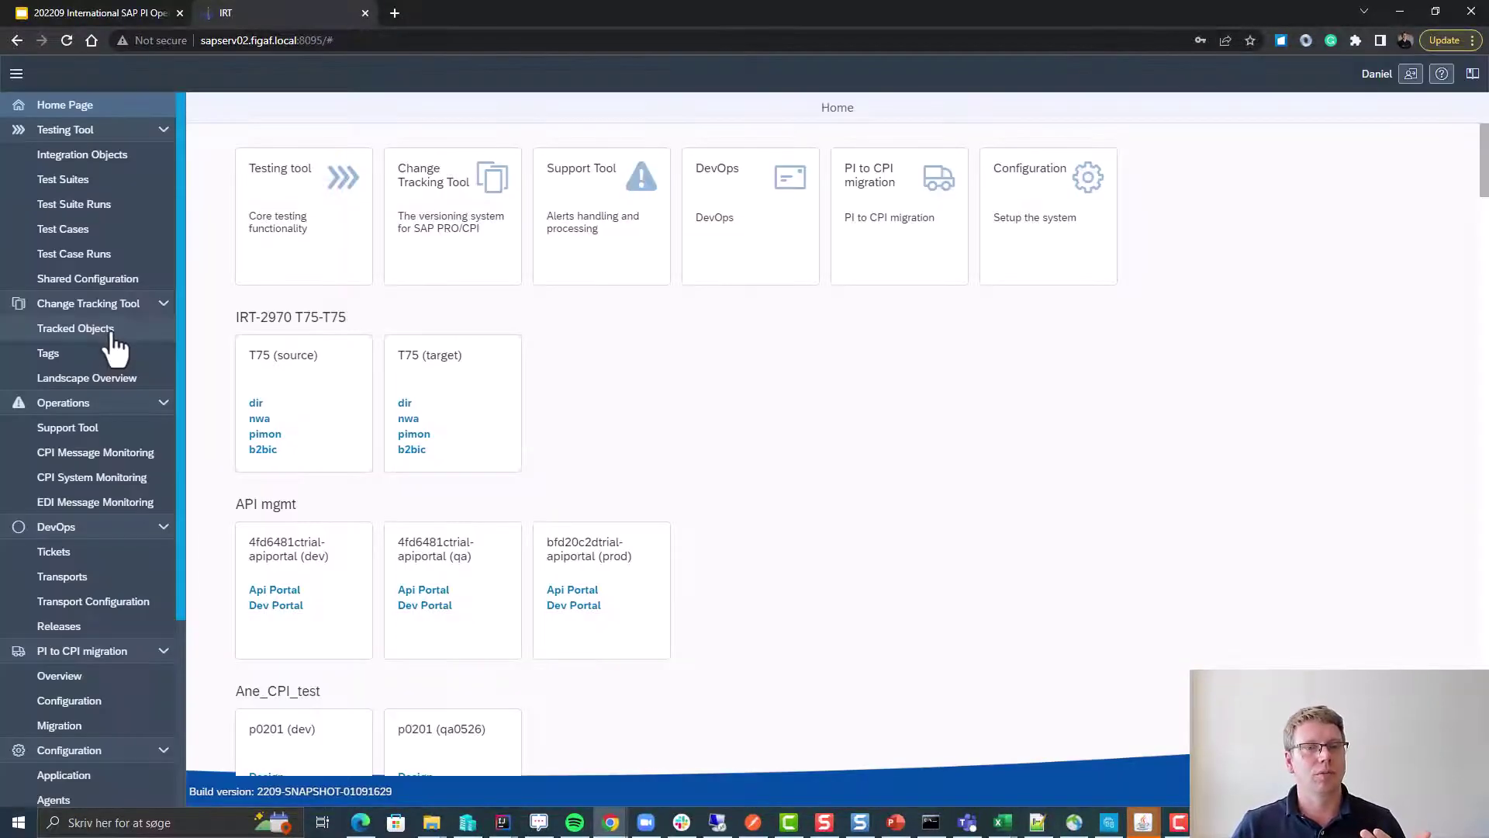
left_click(114, 339)
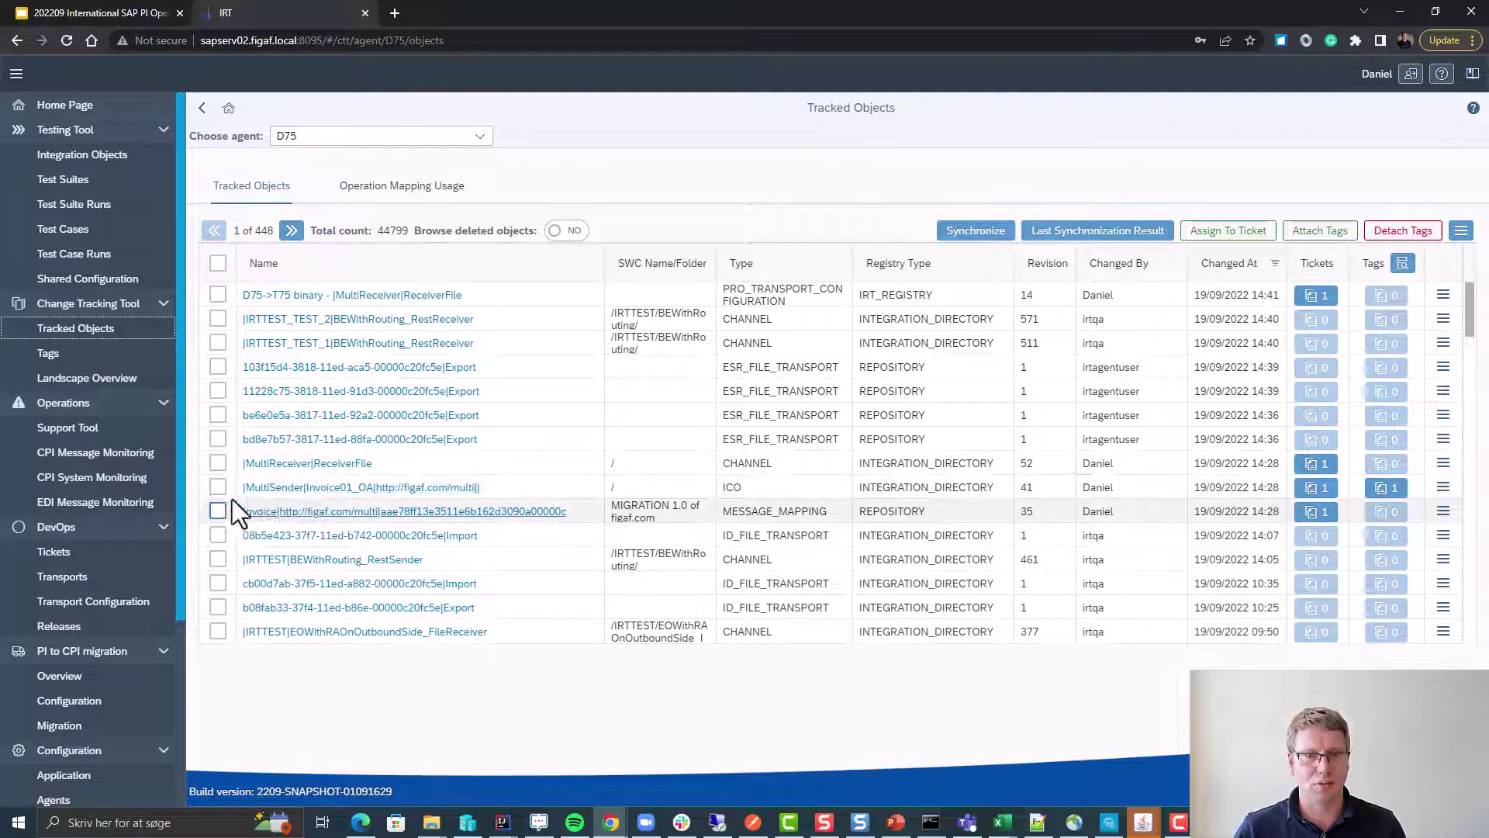
left_click(207, 490)
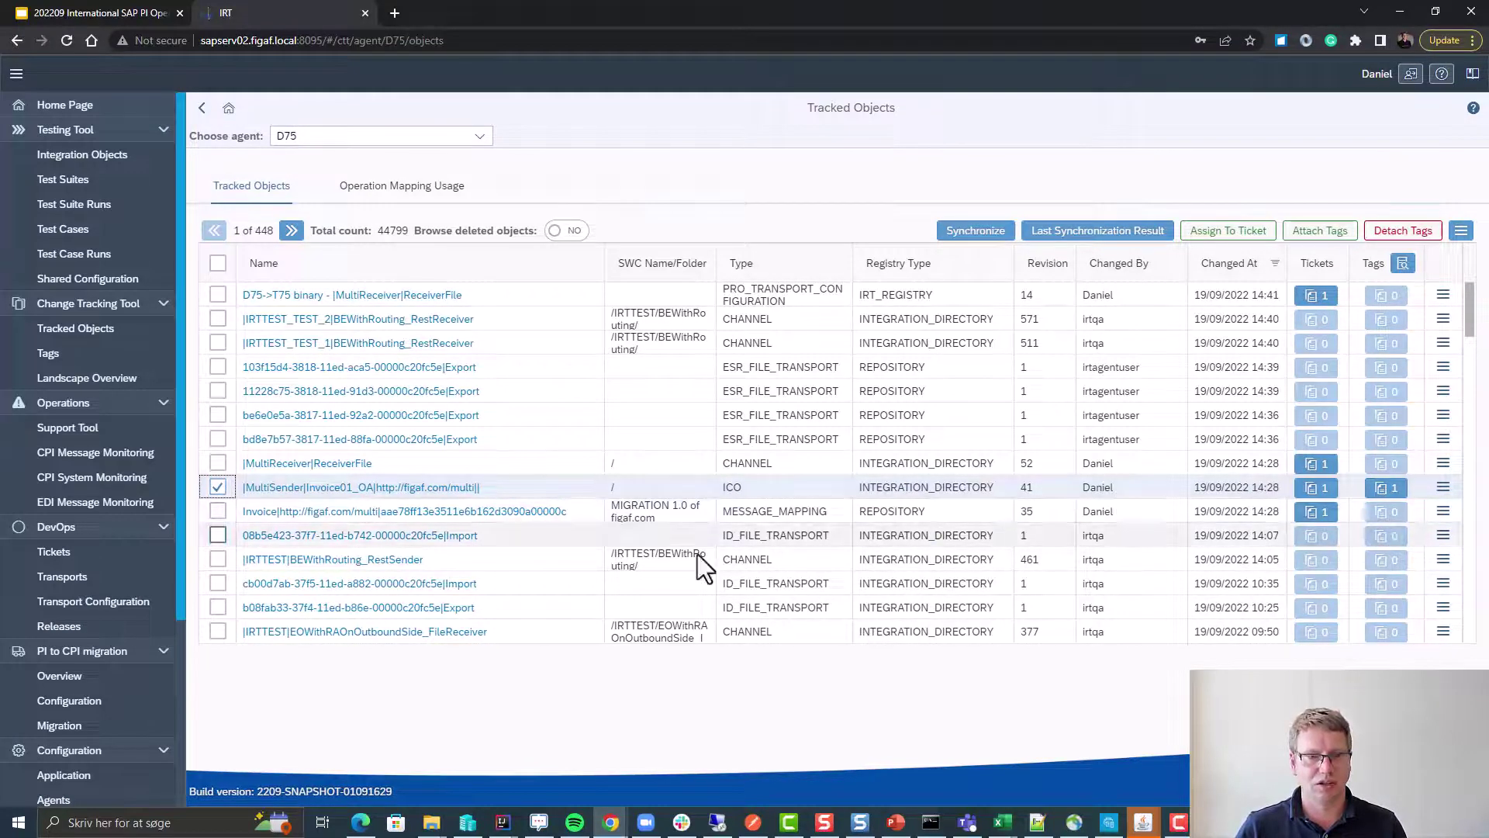
Start a new ticket titled 'PI Week' on landscape D75->T75 binary with external id jira-2365
left_click(1252, 236)
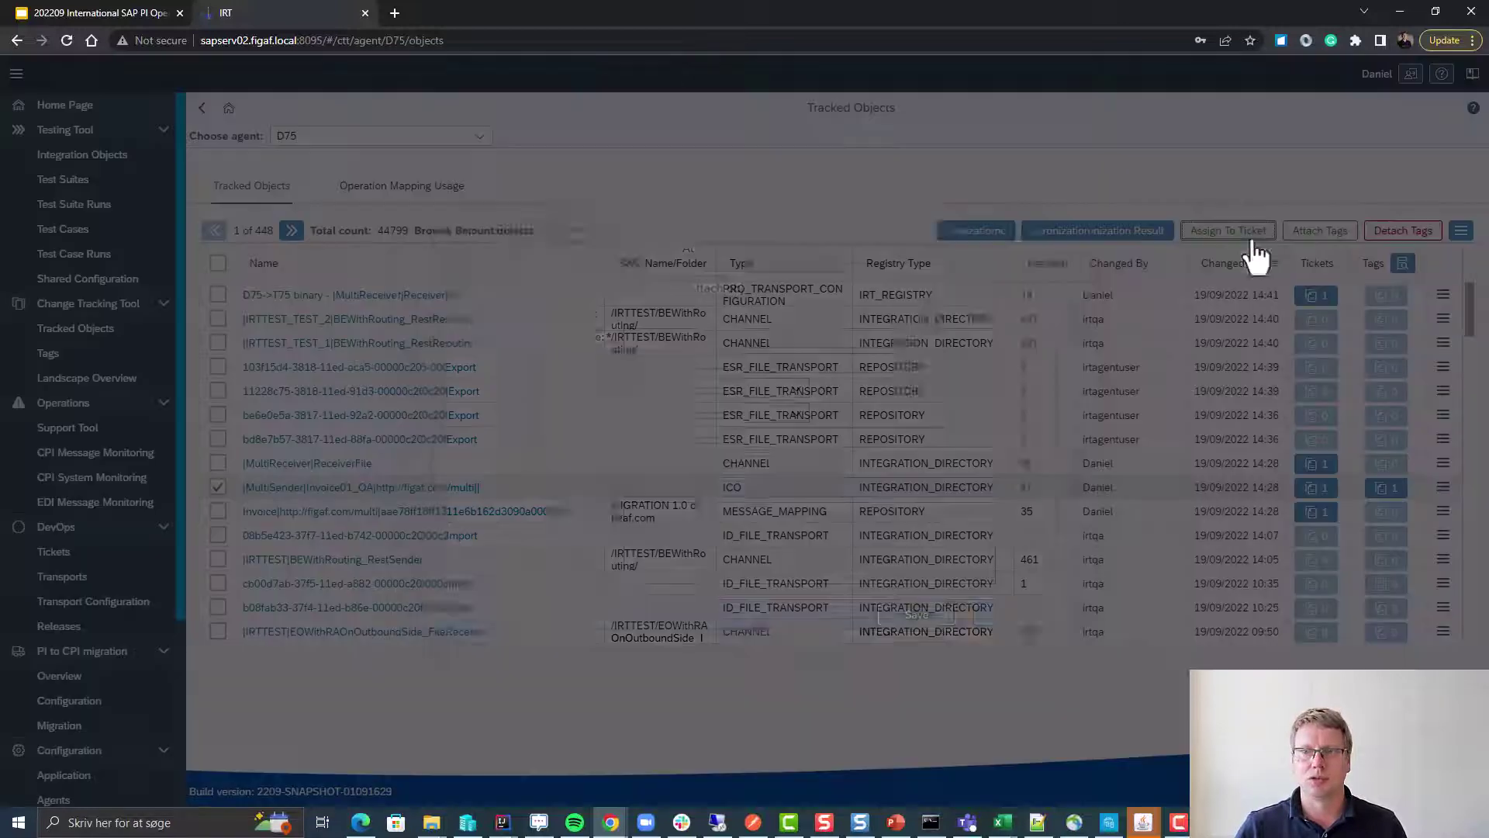
left_click(872, 337)
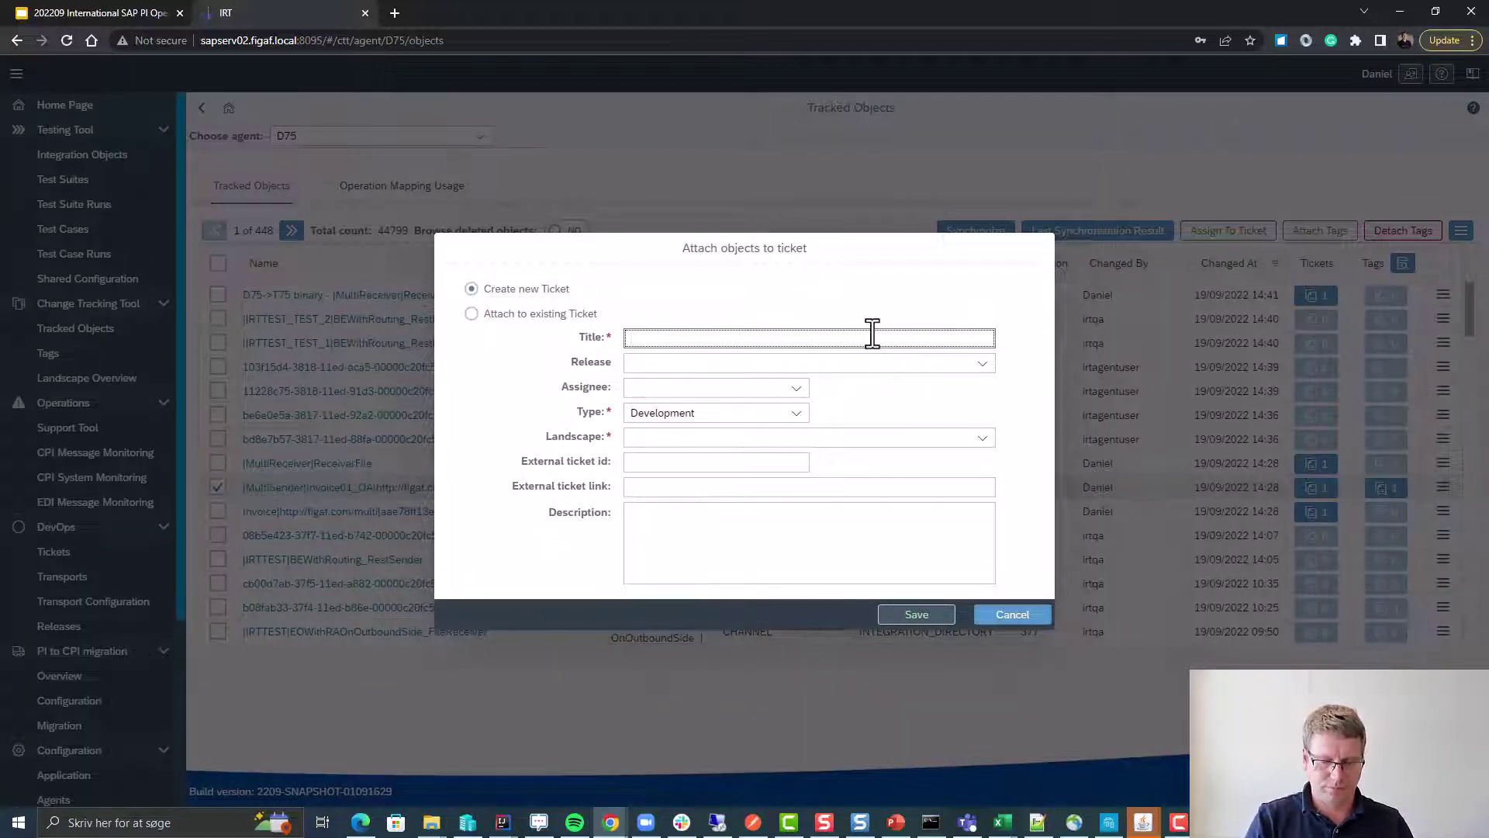
type("PI Week")
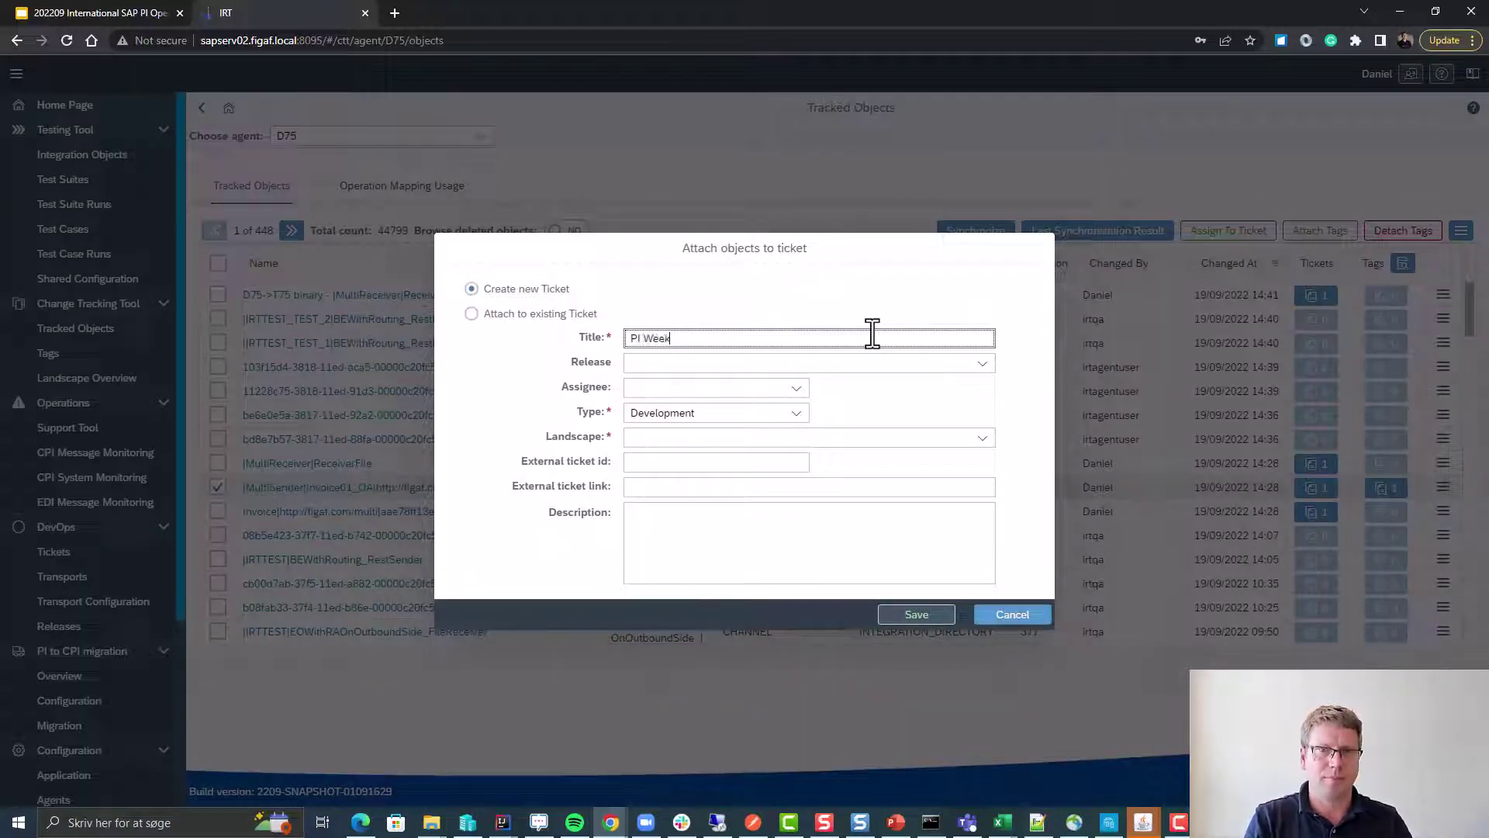
left_click(980, 439)
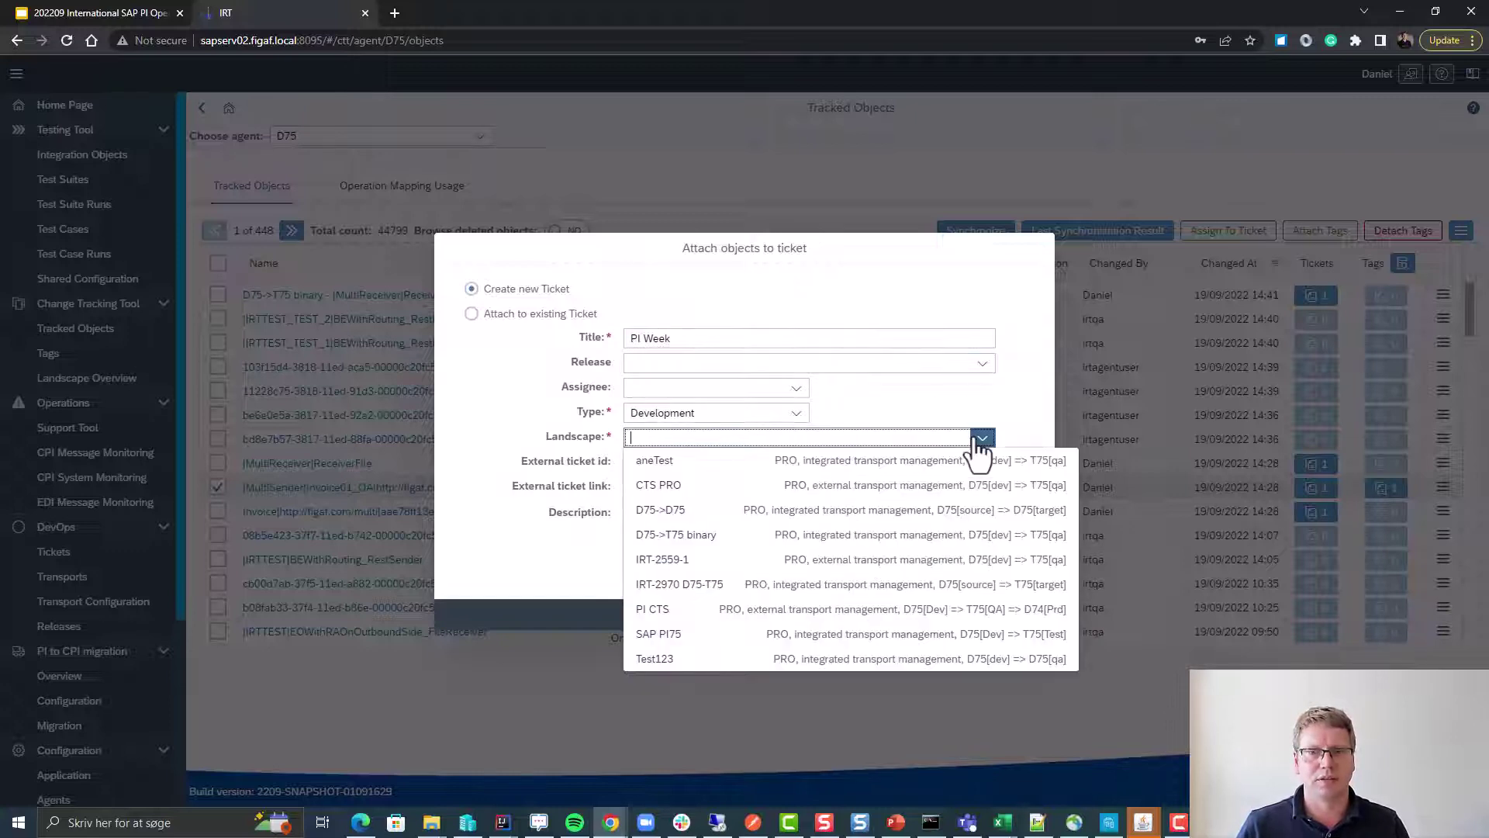
left_click(856, 549)
left_click(679, 461)
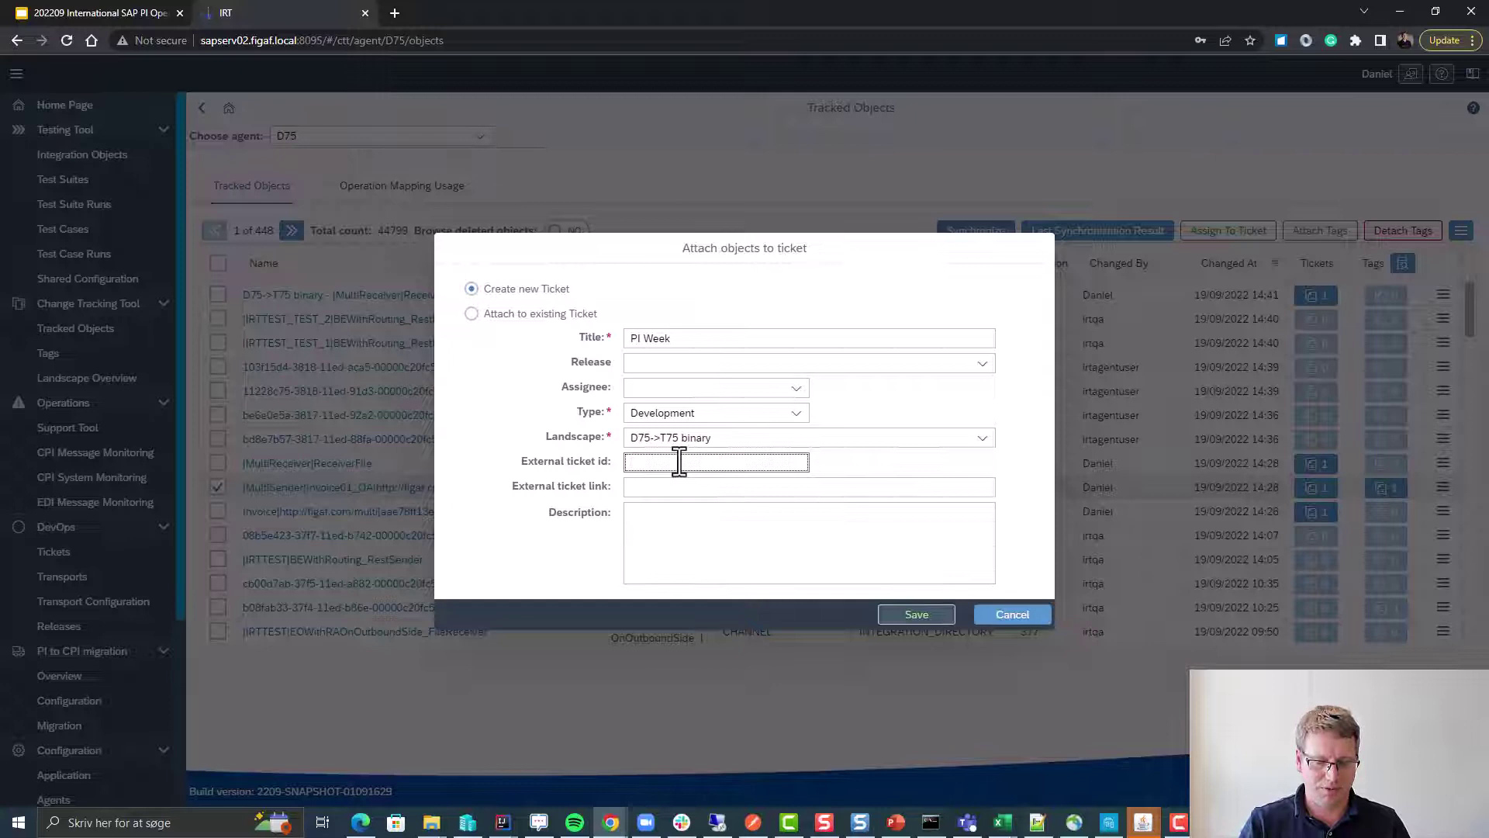
type("jira-2365")
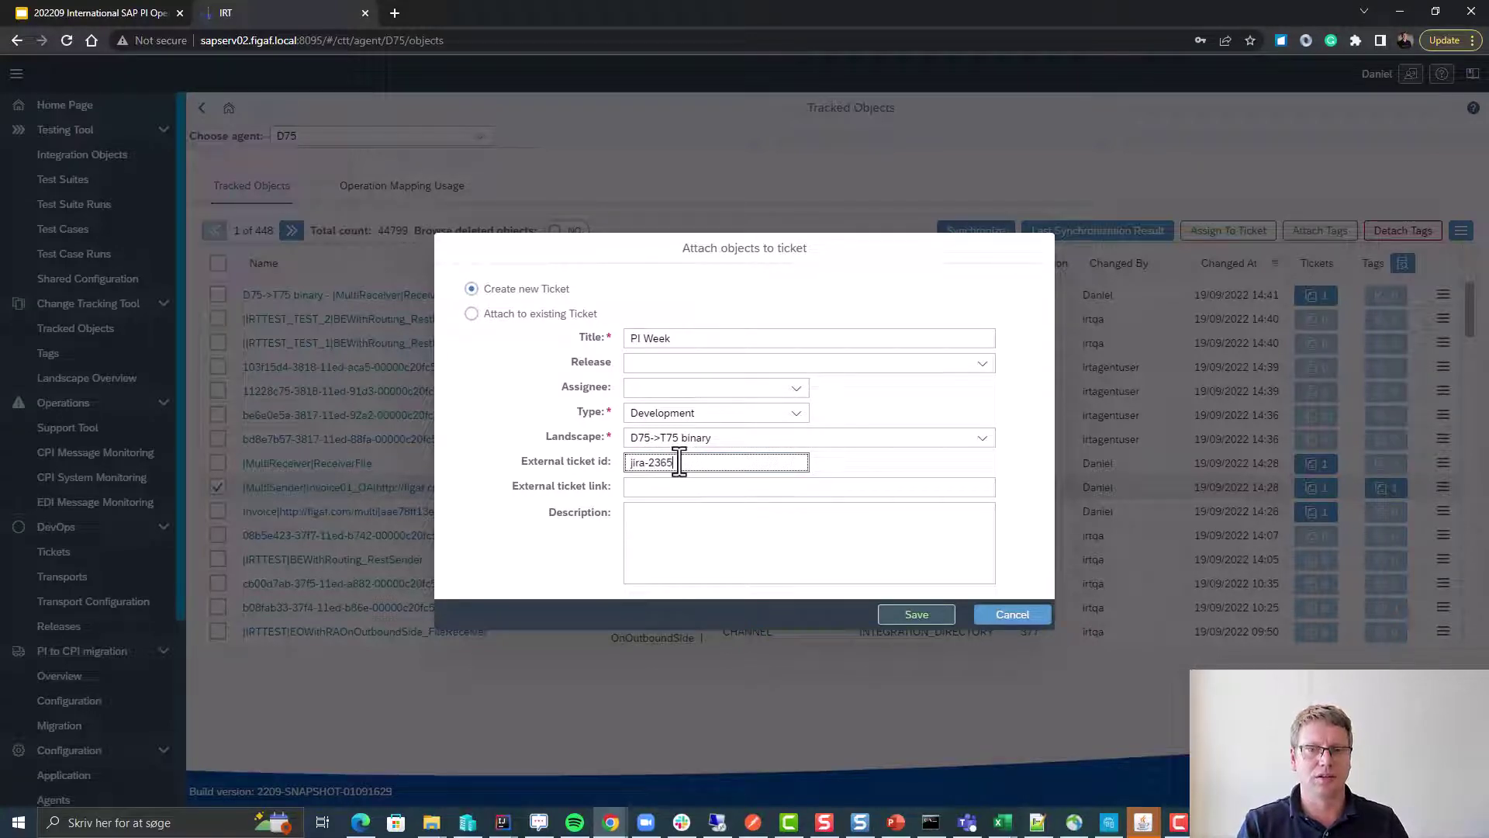
key("Tab")
key("Tab")
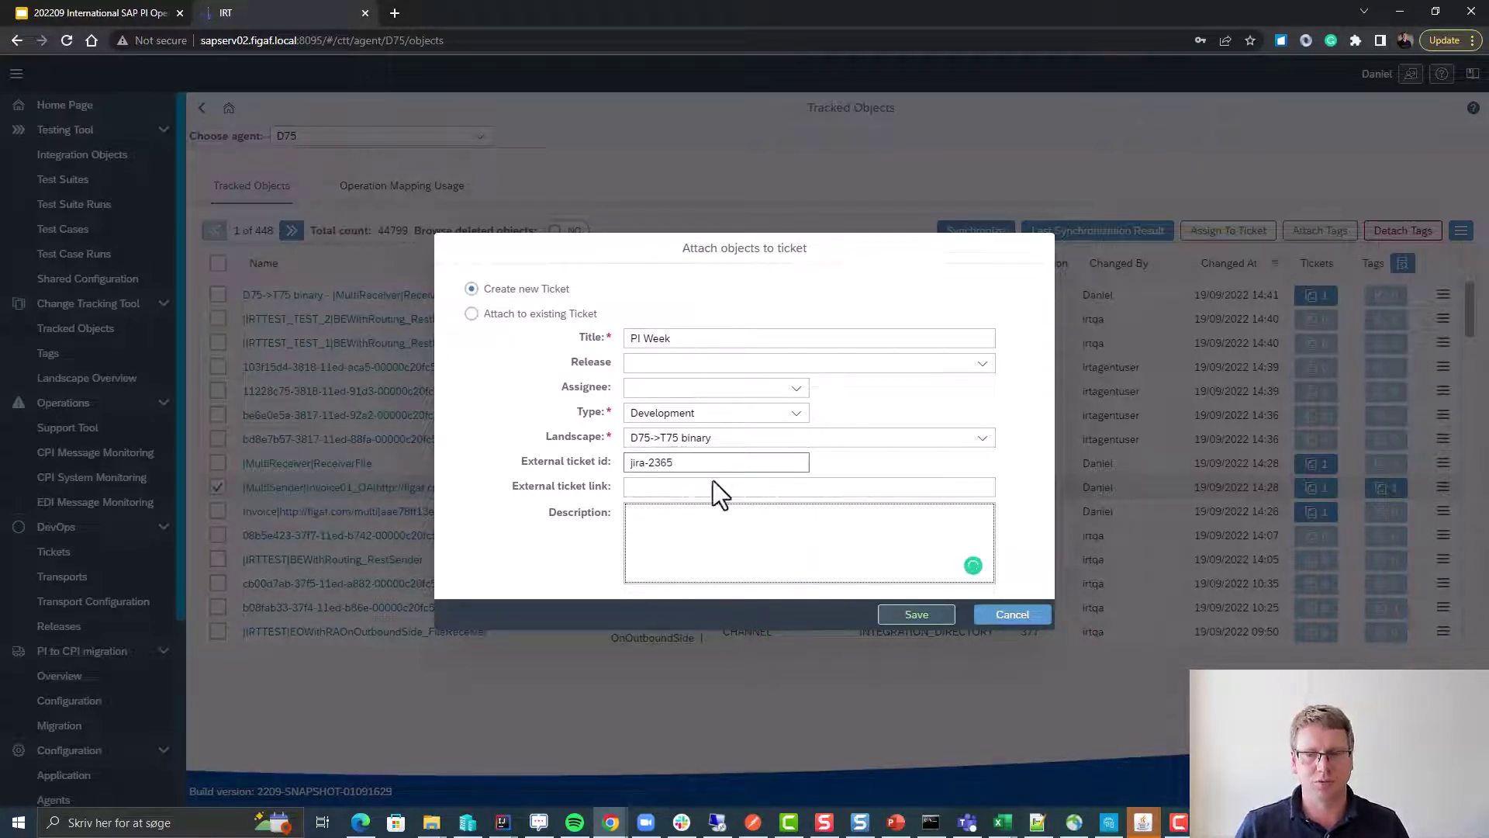
Copy 'PI Week' into the description and save the ticket, opening ISSUE-520
triple_click(663, 339)
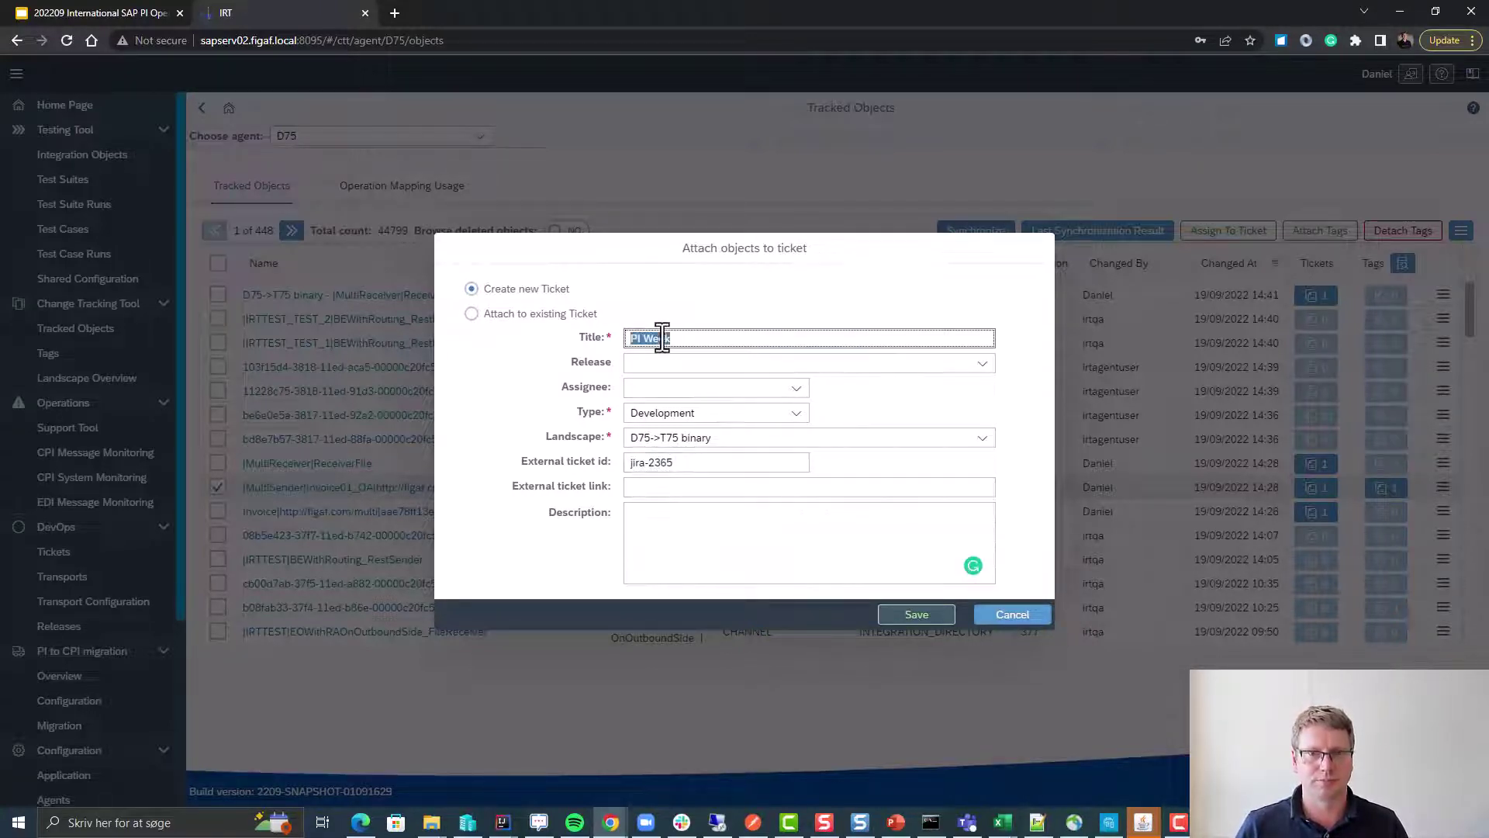
key("ctrl+c")
left_click(684, 512)
key("ctrl+v")
left_click(881, 613)
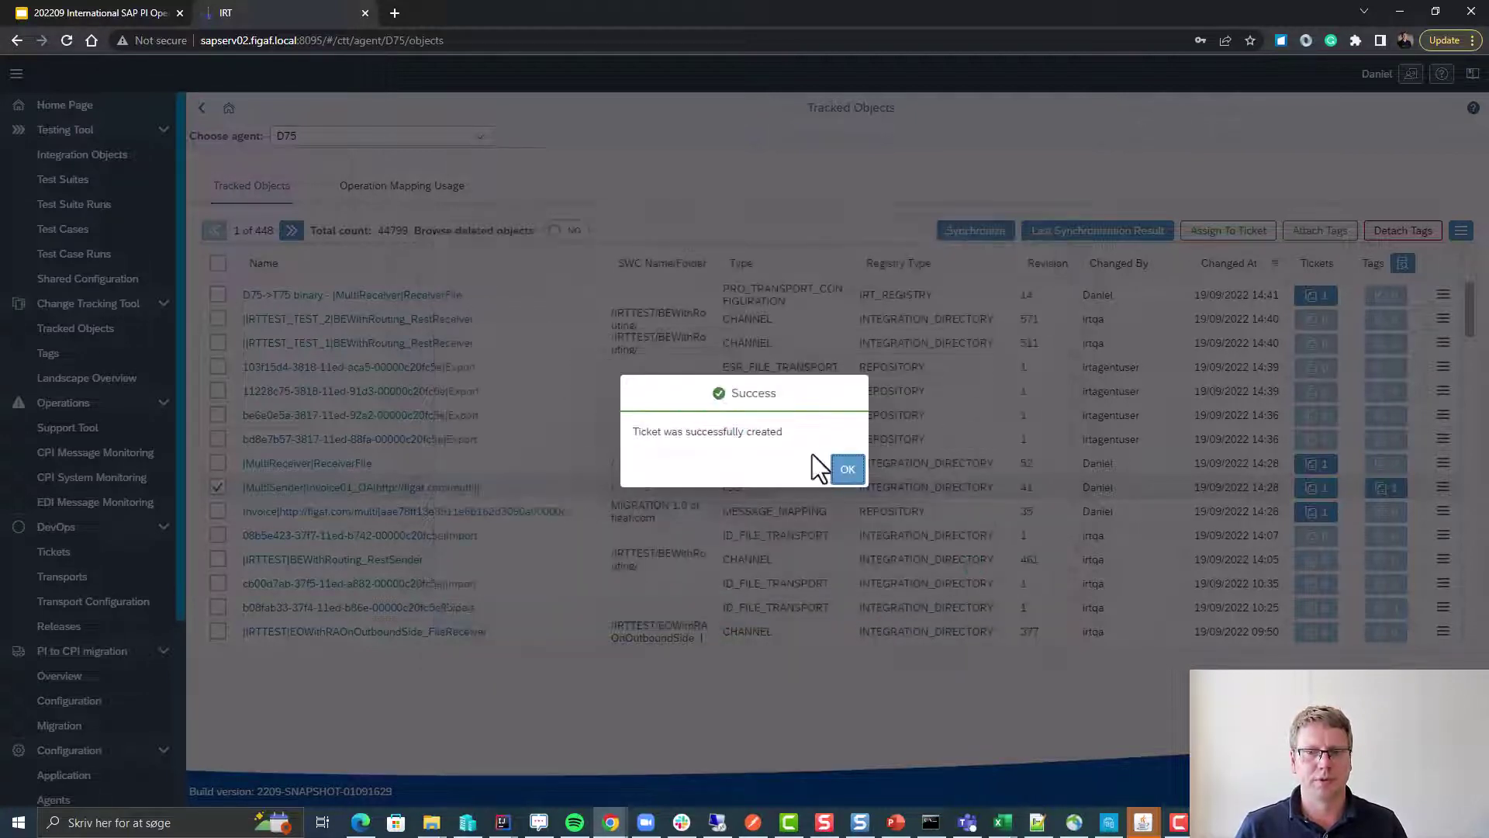
left_click(848, 470)
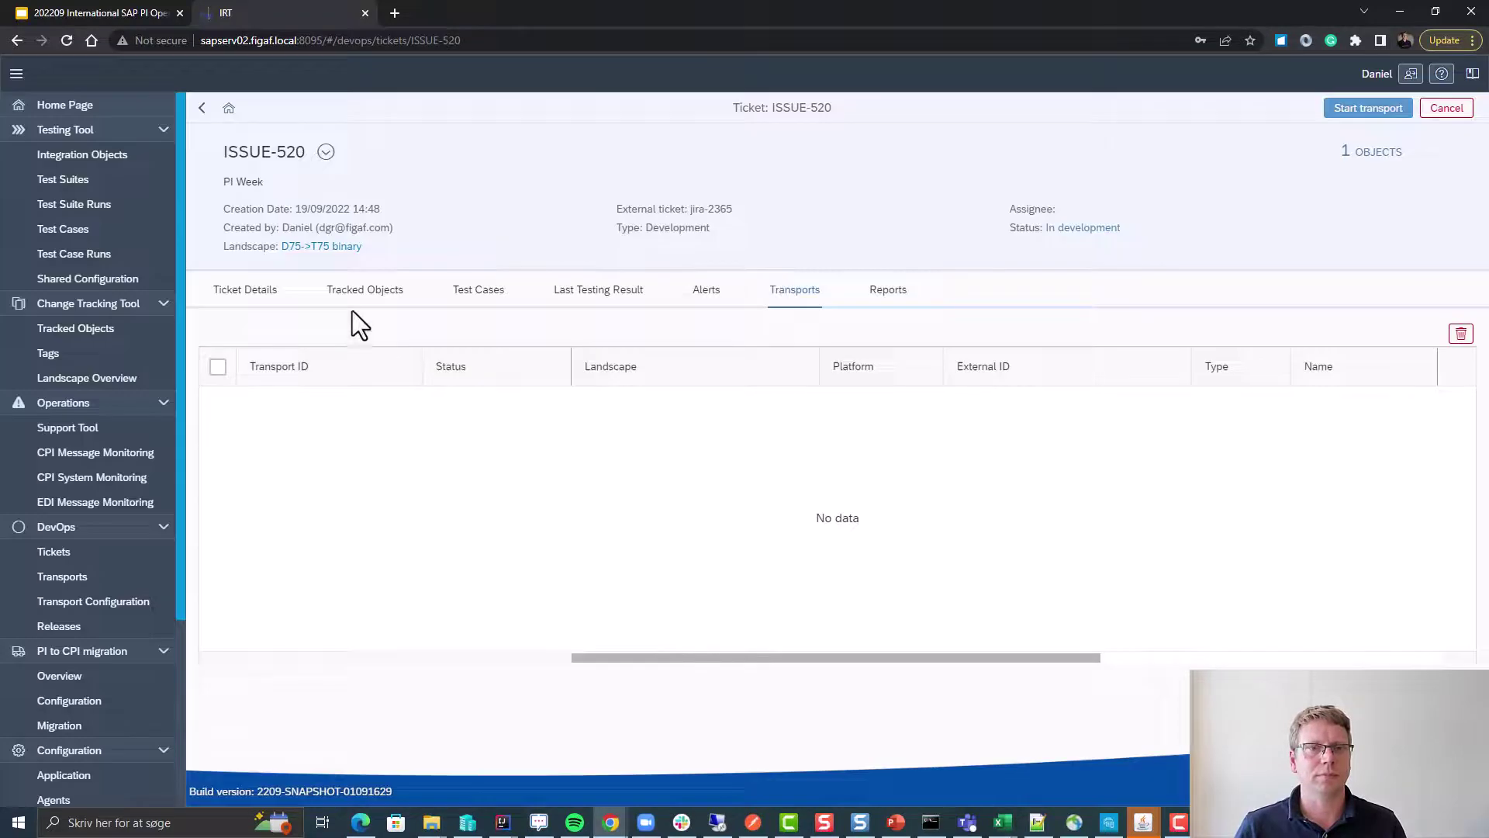
Attach all dependent objects to ISSUE-520 (14 objects), then open the Invoice message mapping's details
left_click(362, 291)
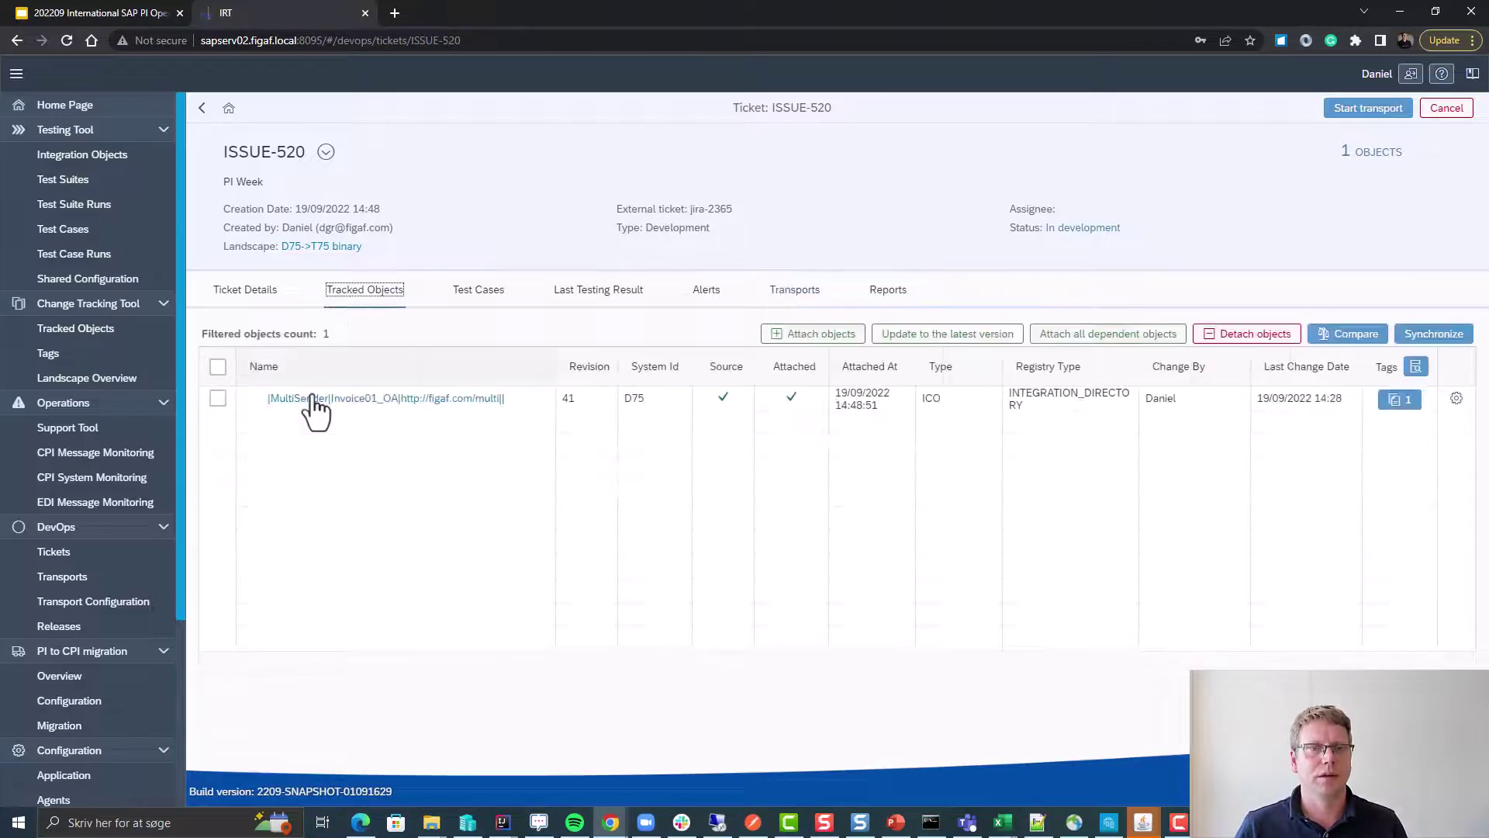
left_click(217, 398)
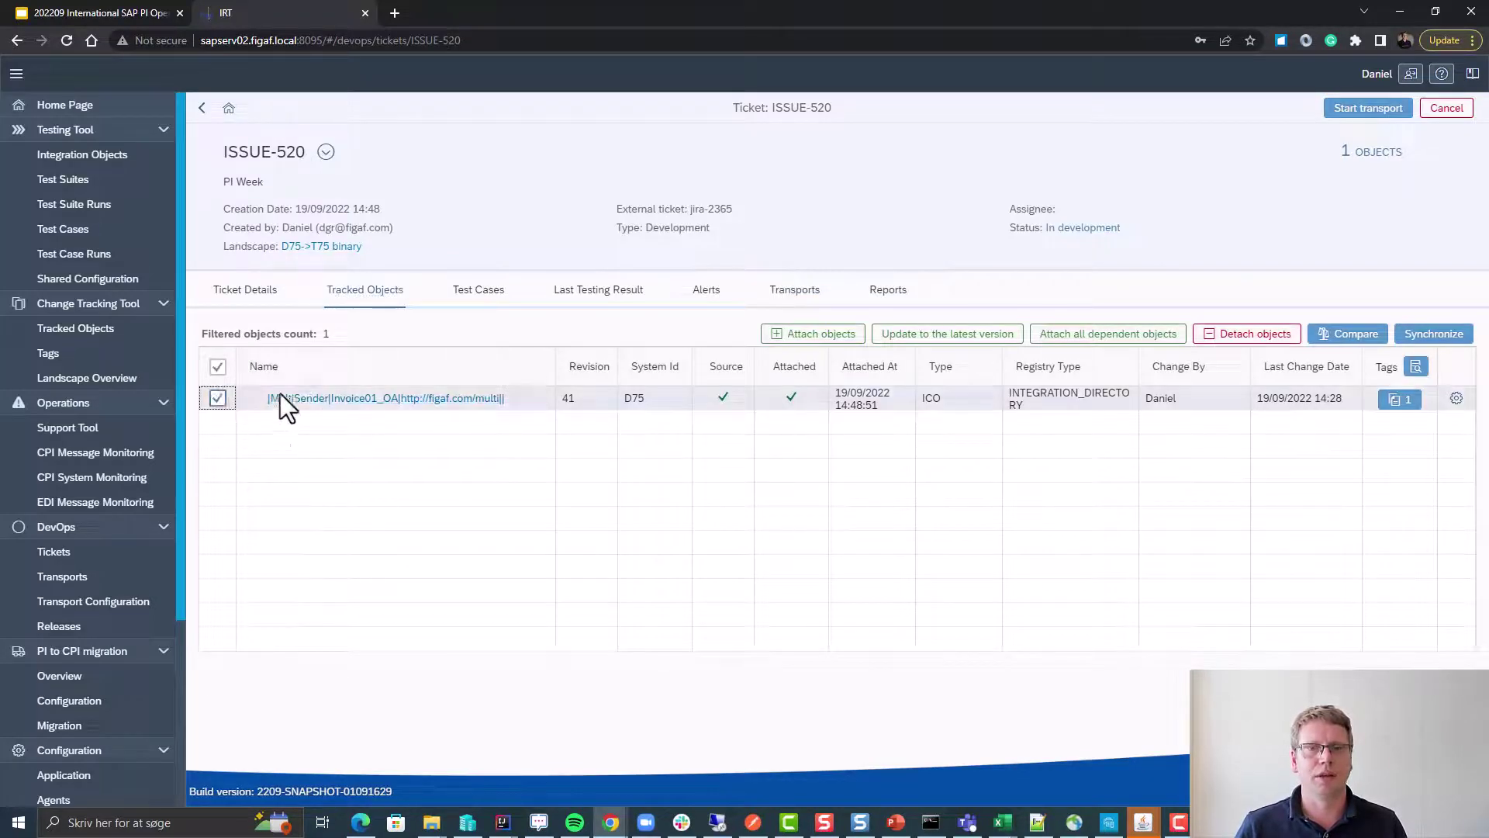
left_click(822, 341)
key("Escape")
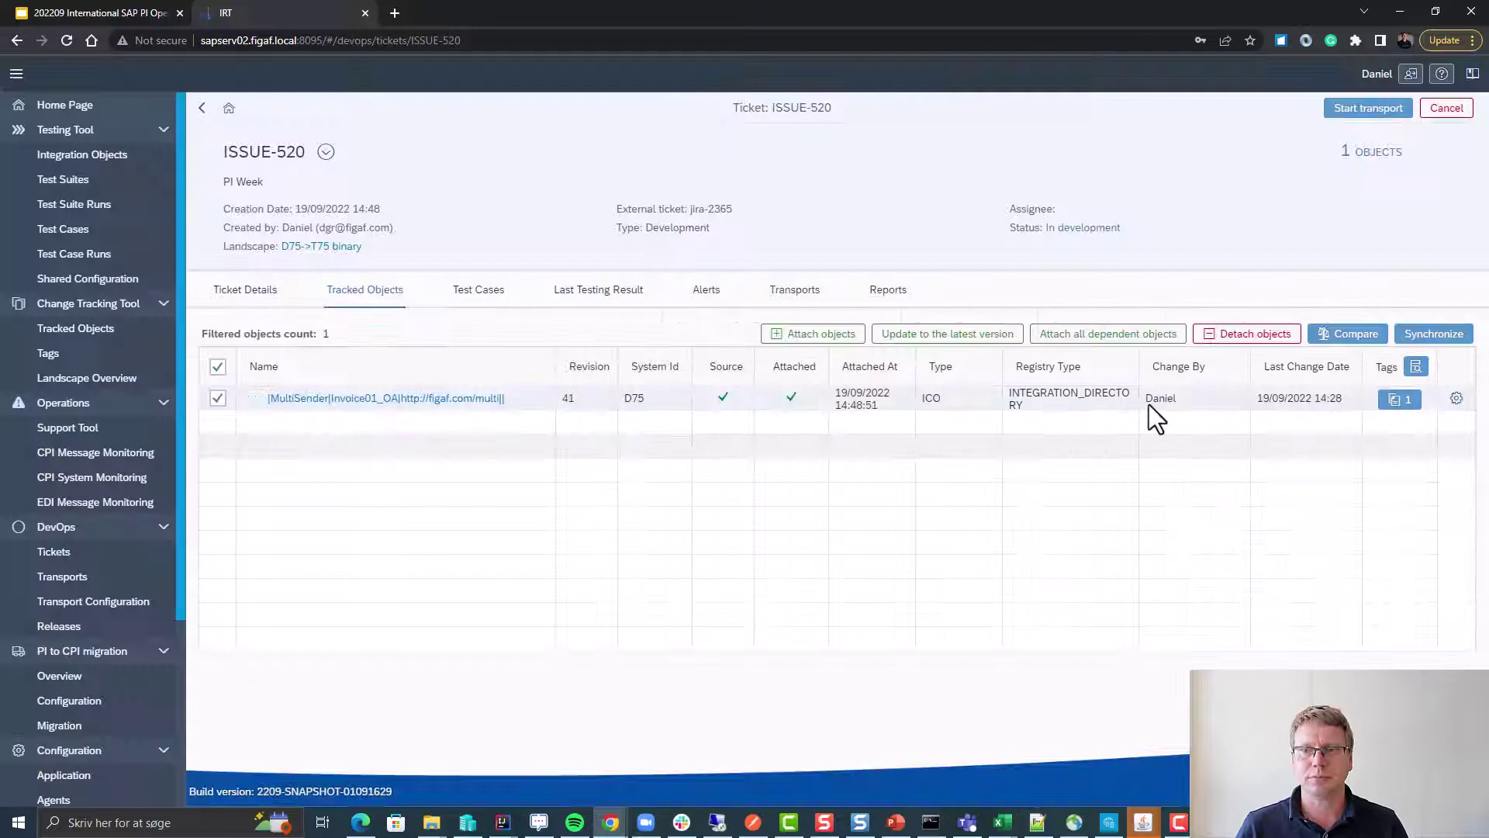
left_click(1075, 338)
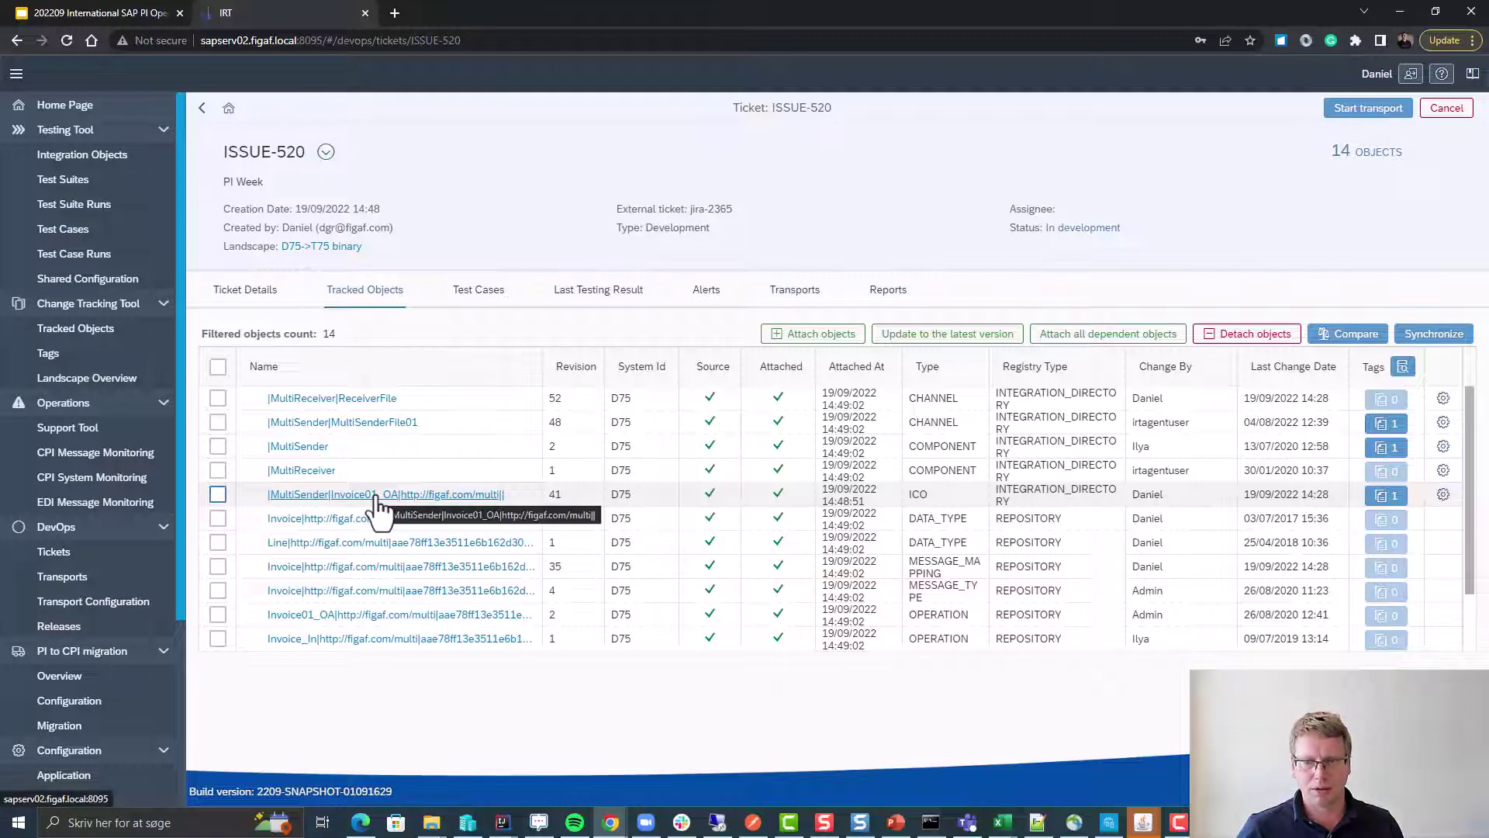
scroll(366, 505, "down", 1)
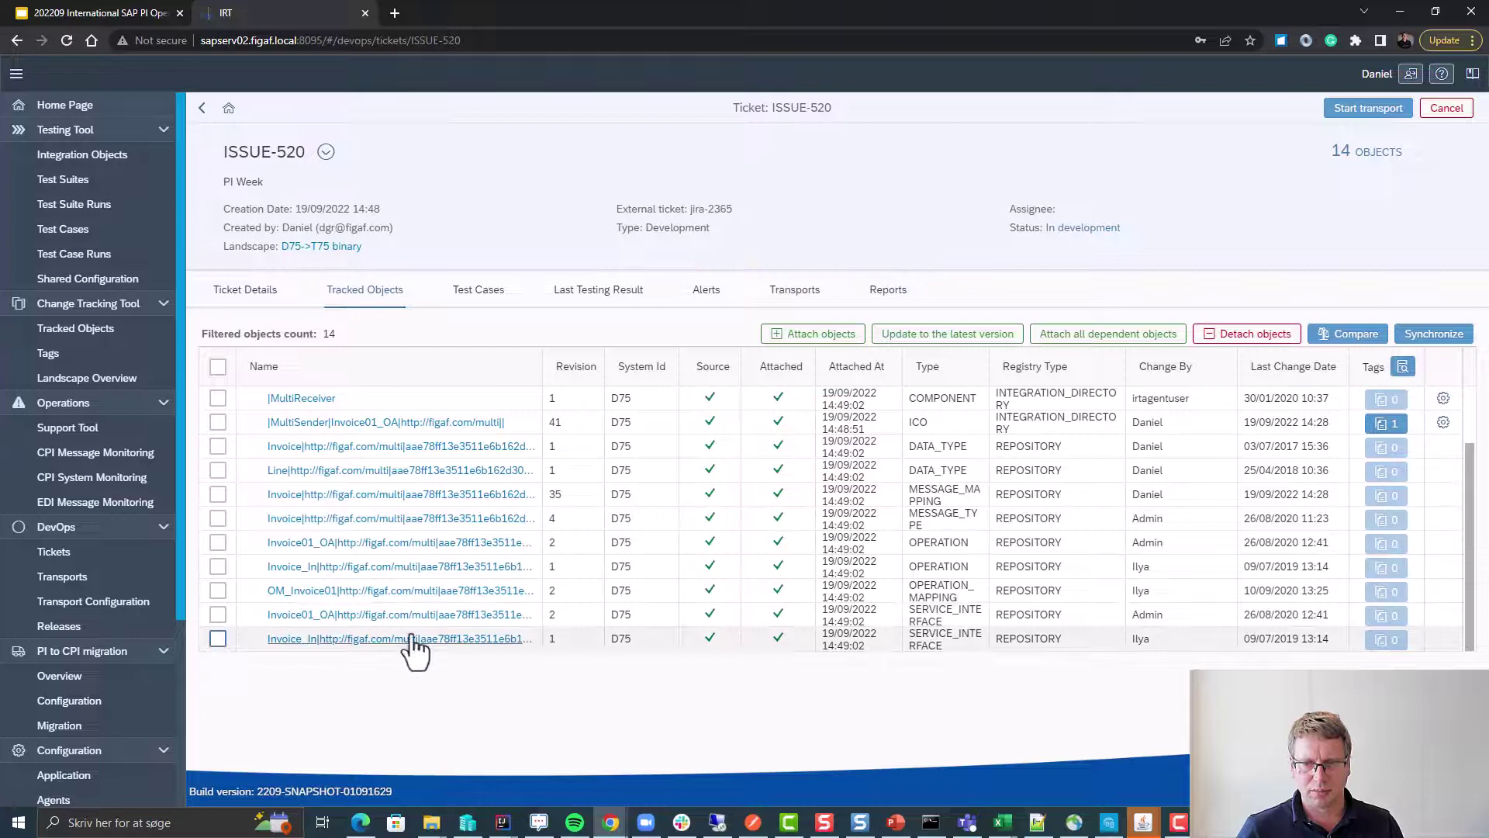
left_click(376, 499)
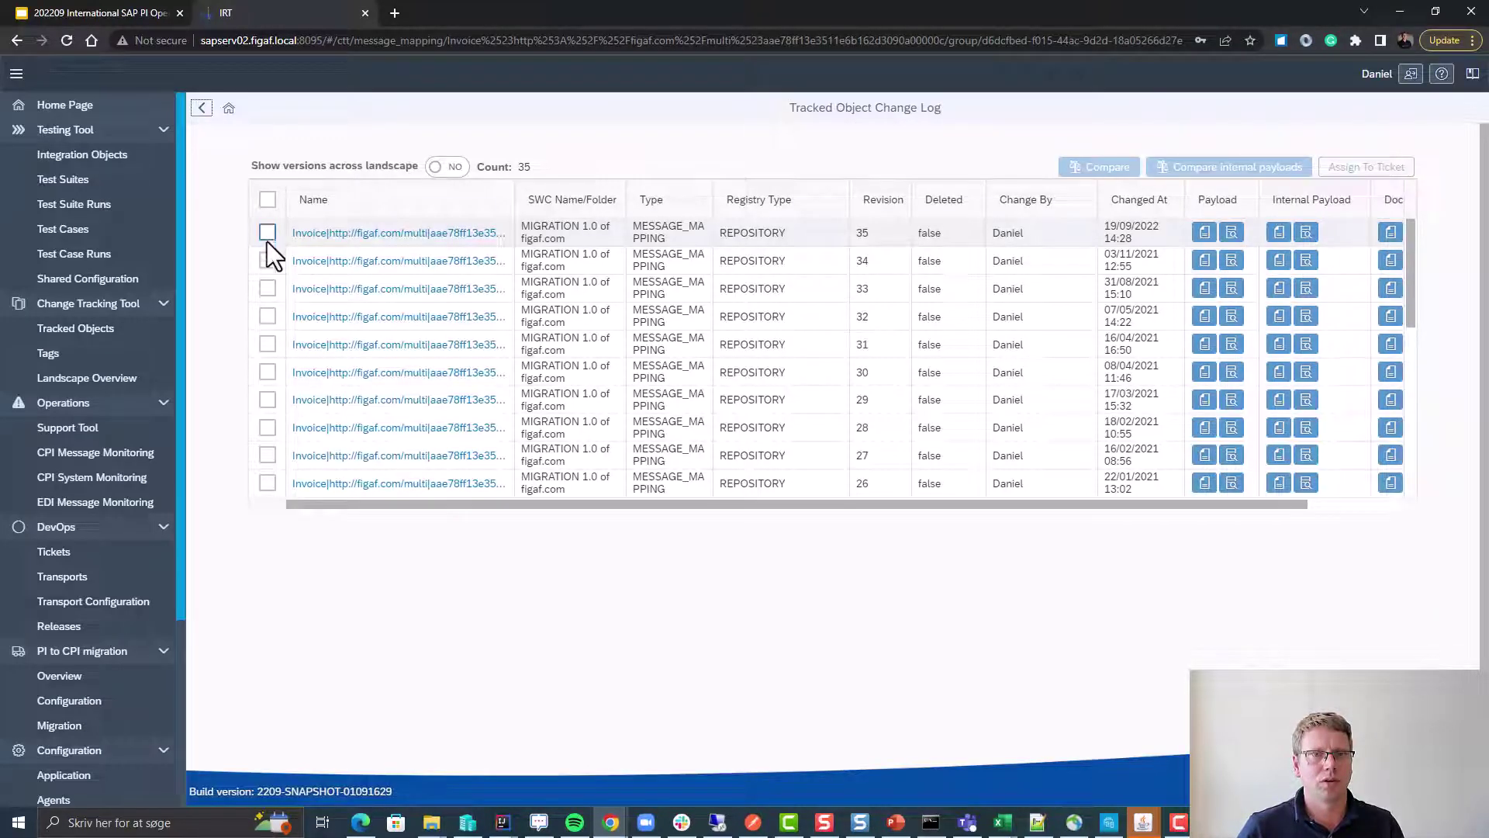
Compare Invoice mapping revisions 35 and 34 and open the downloaded Invoice_comp (6).xlsx report
left_click(267, 260)
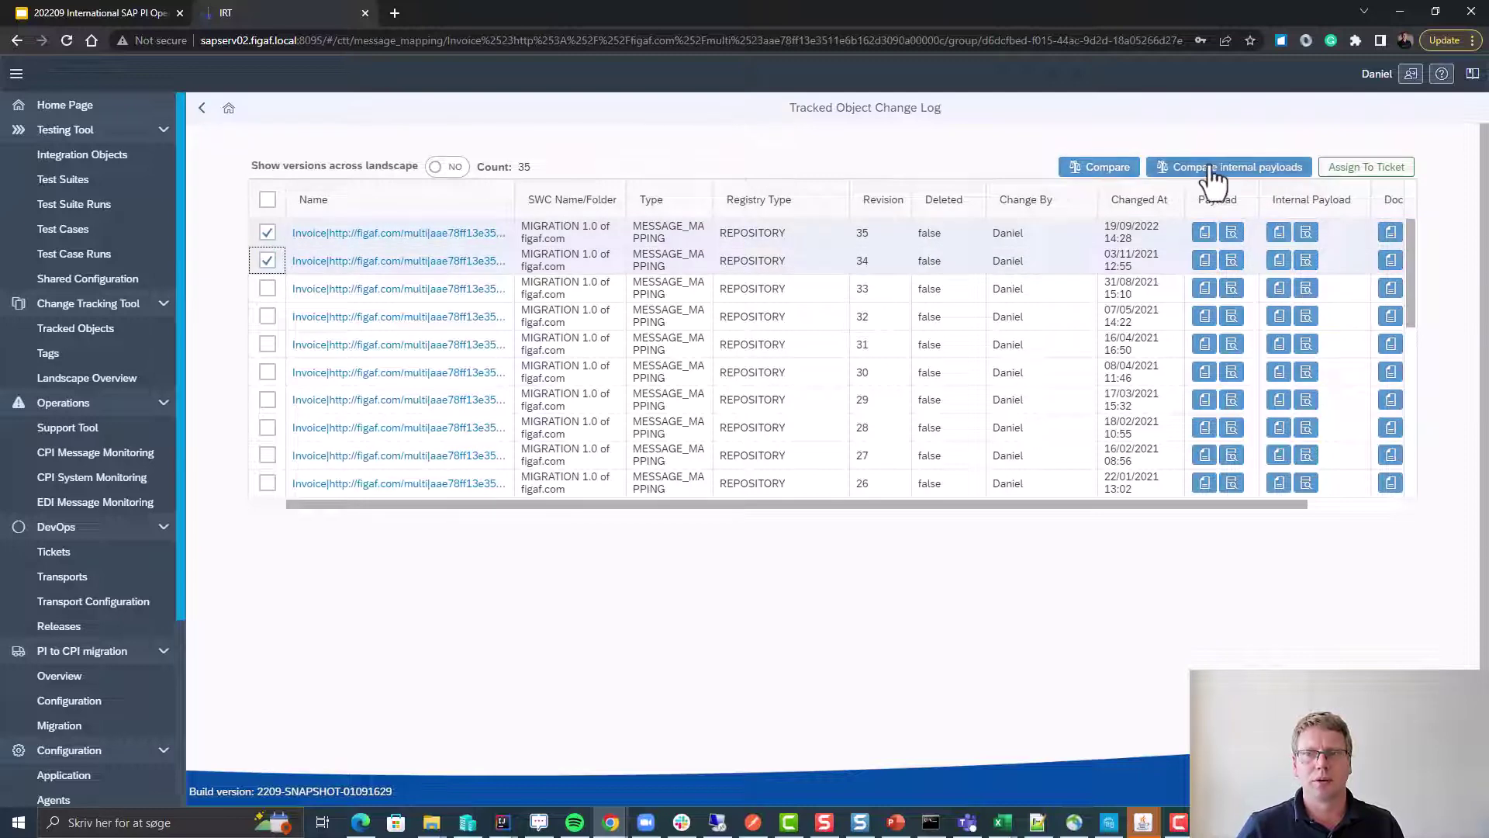
left_click(1101, 167)
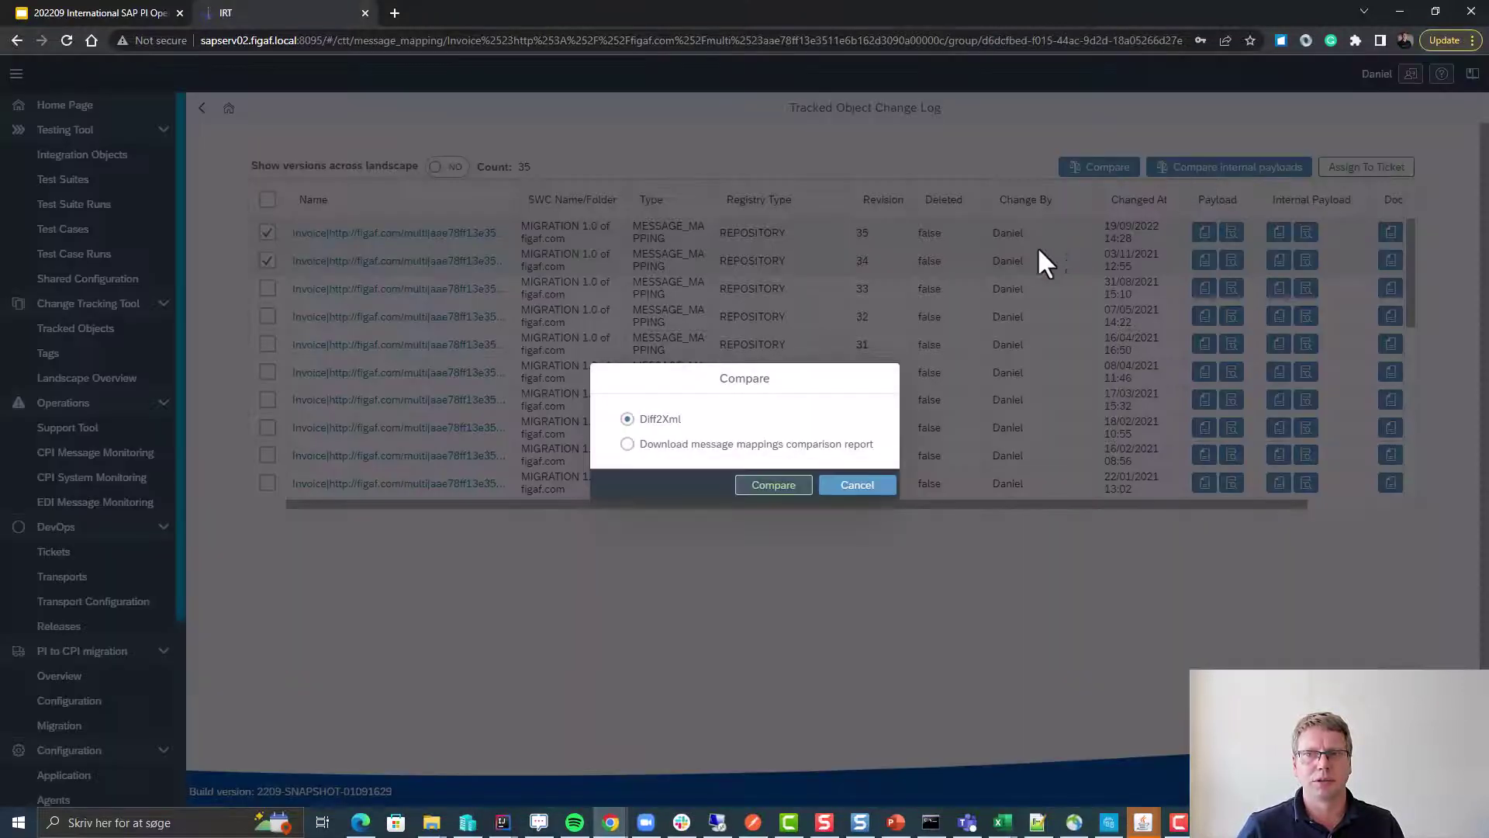
left_click(746, 446)
left_click(772, 489)
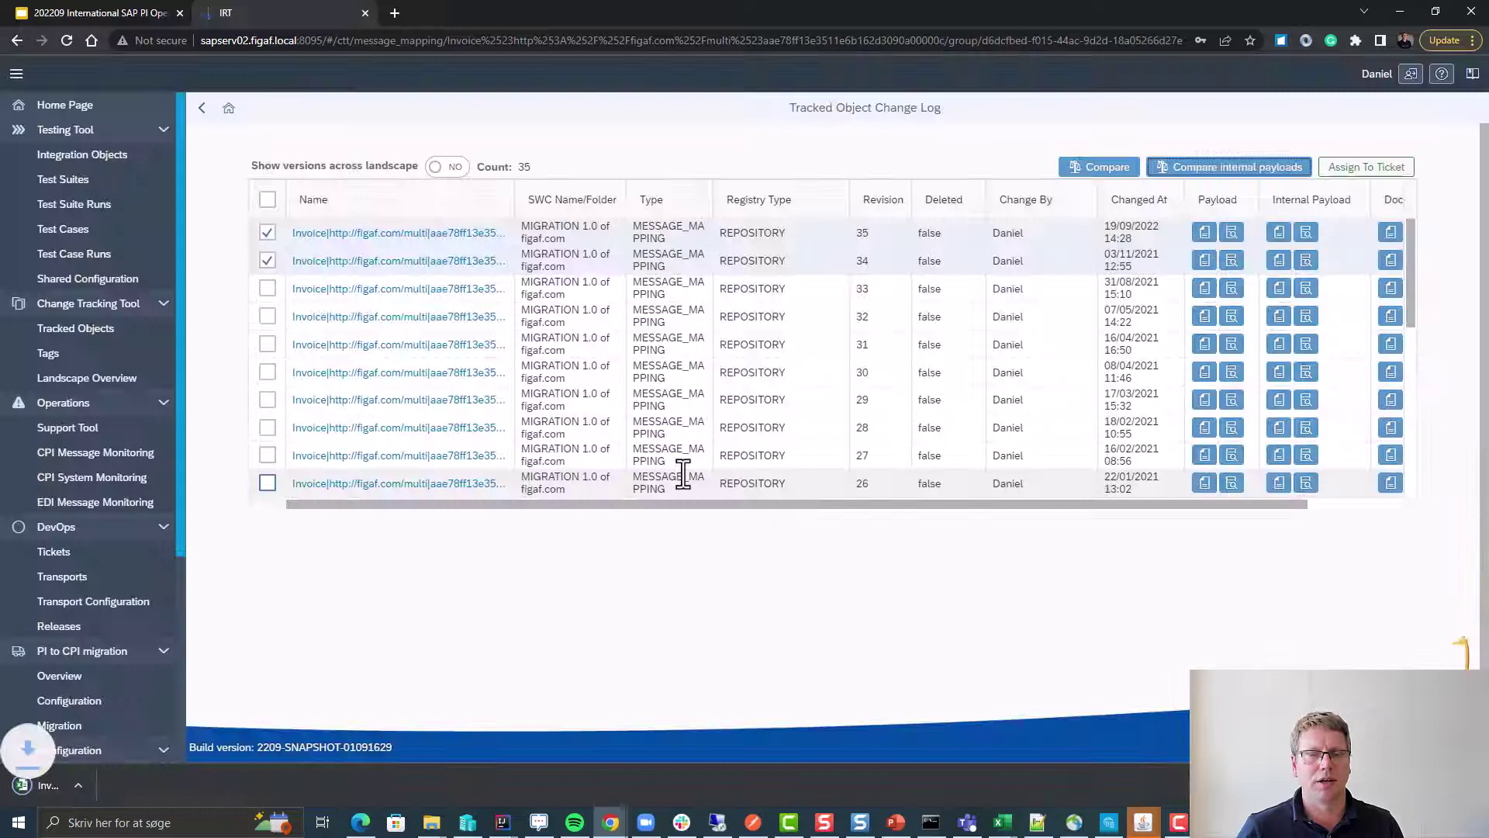
left_click(86, 783)
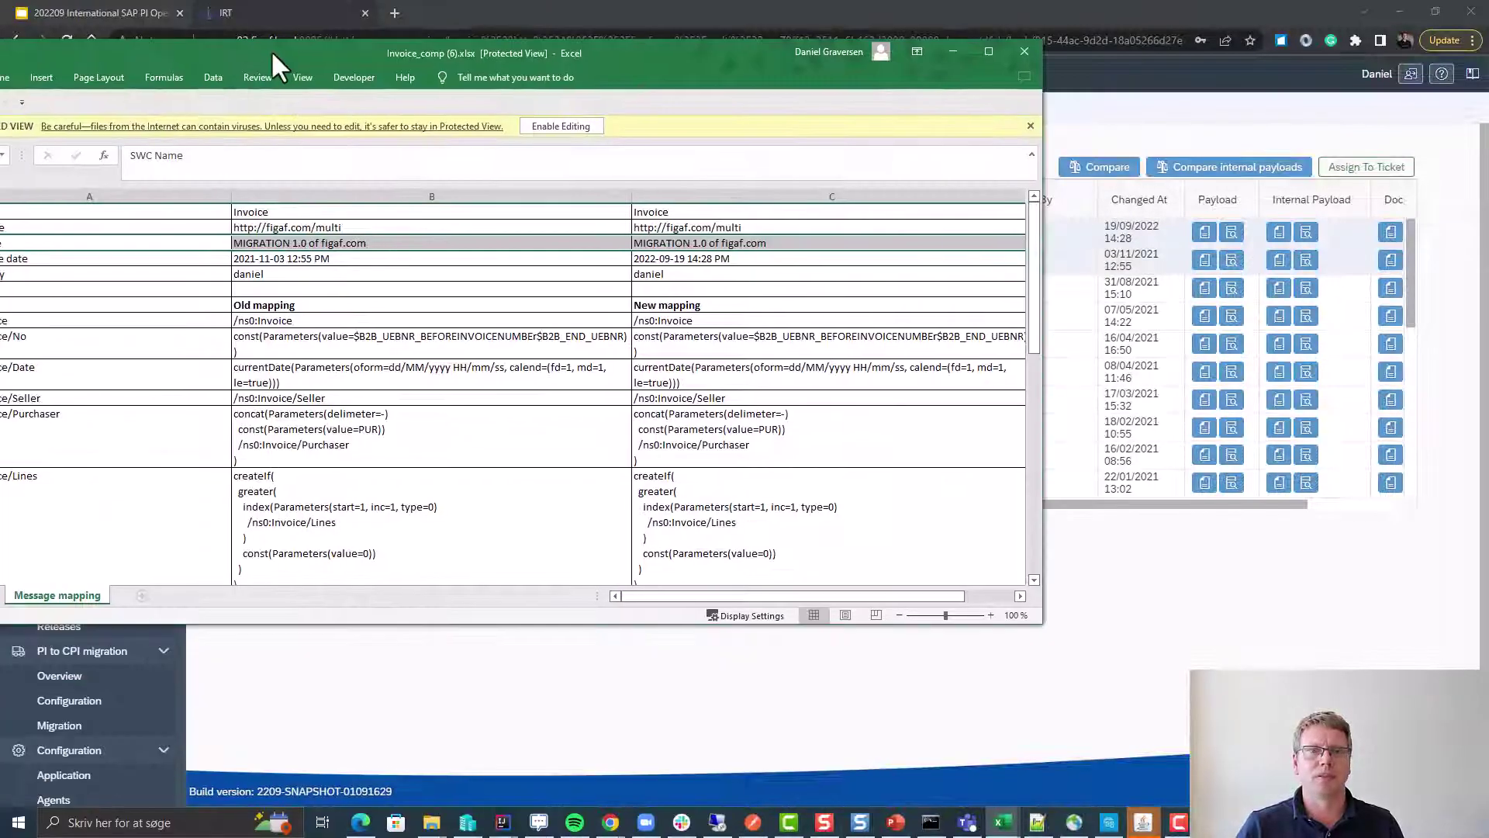
Maximize the workbook and select B17:C17 to see the Price divisor change from 1.2 to 1.3
double_click(272, 50)
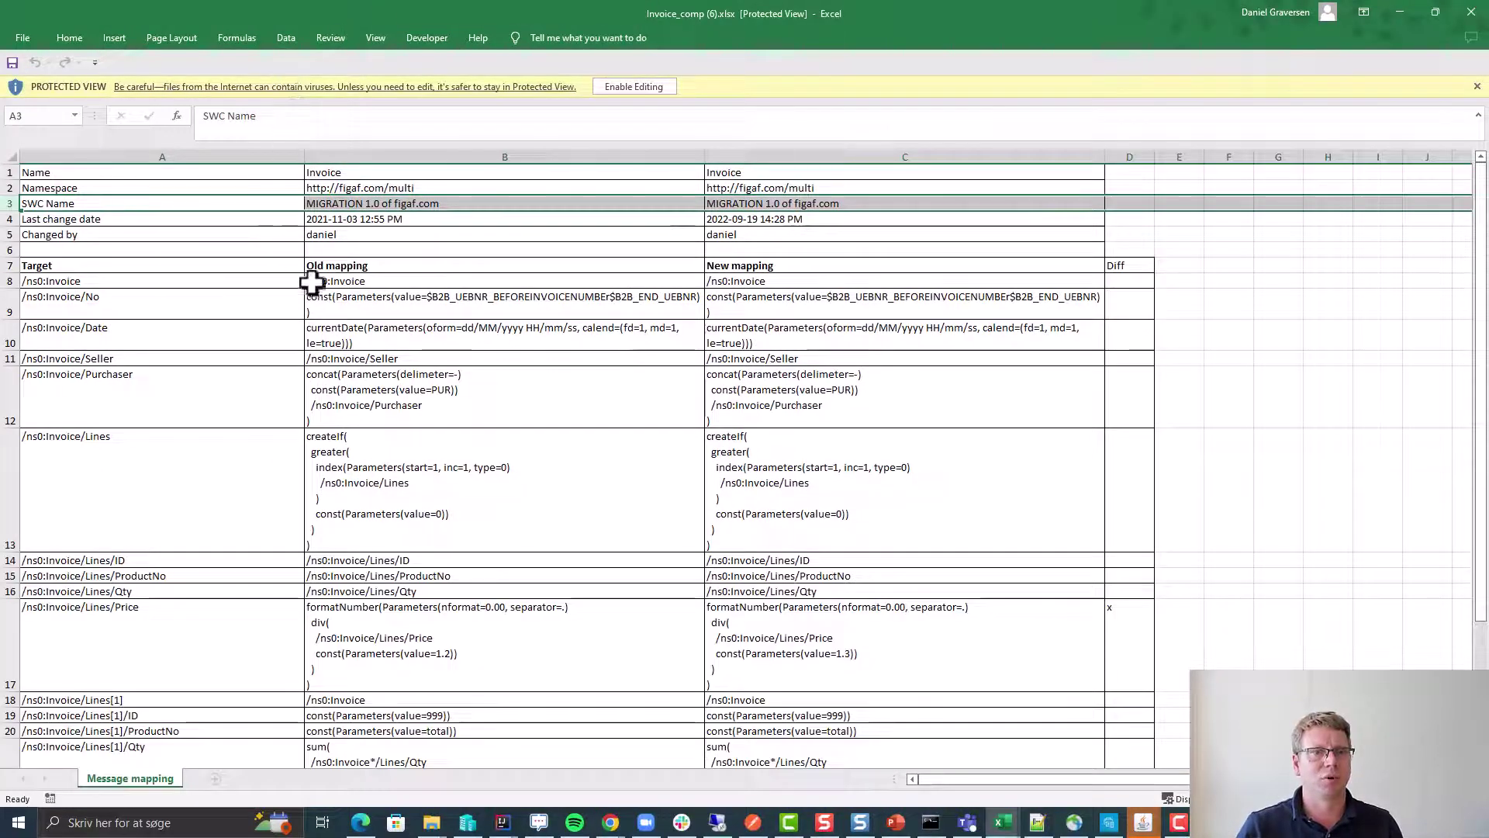
left_click(1101, 630)
left_click_drag(1105, 630, 492, 635)
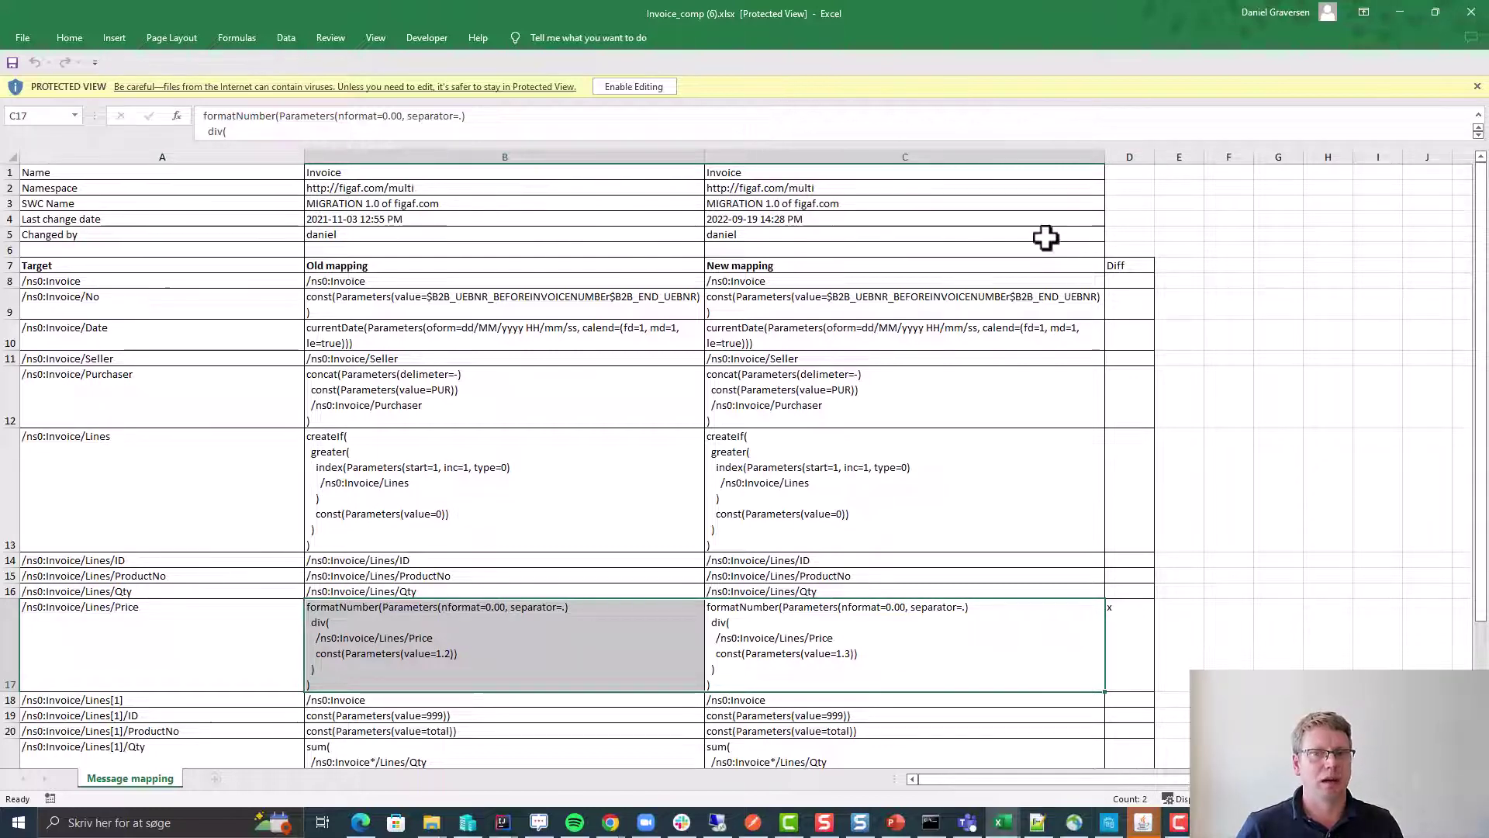
Minimize Excel and return to the test cases of ticket ISSUE-520
left_click(1401, 11)
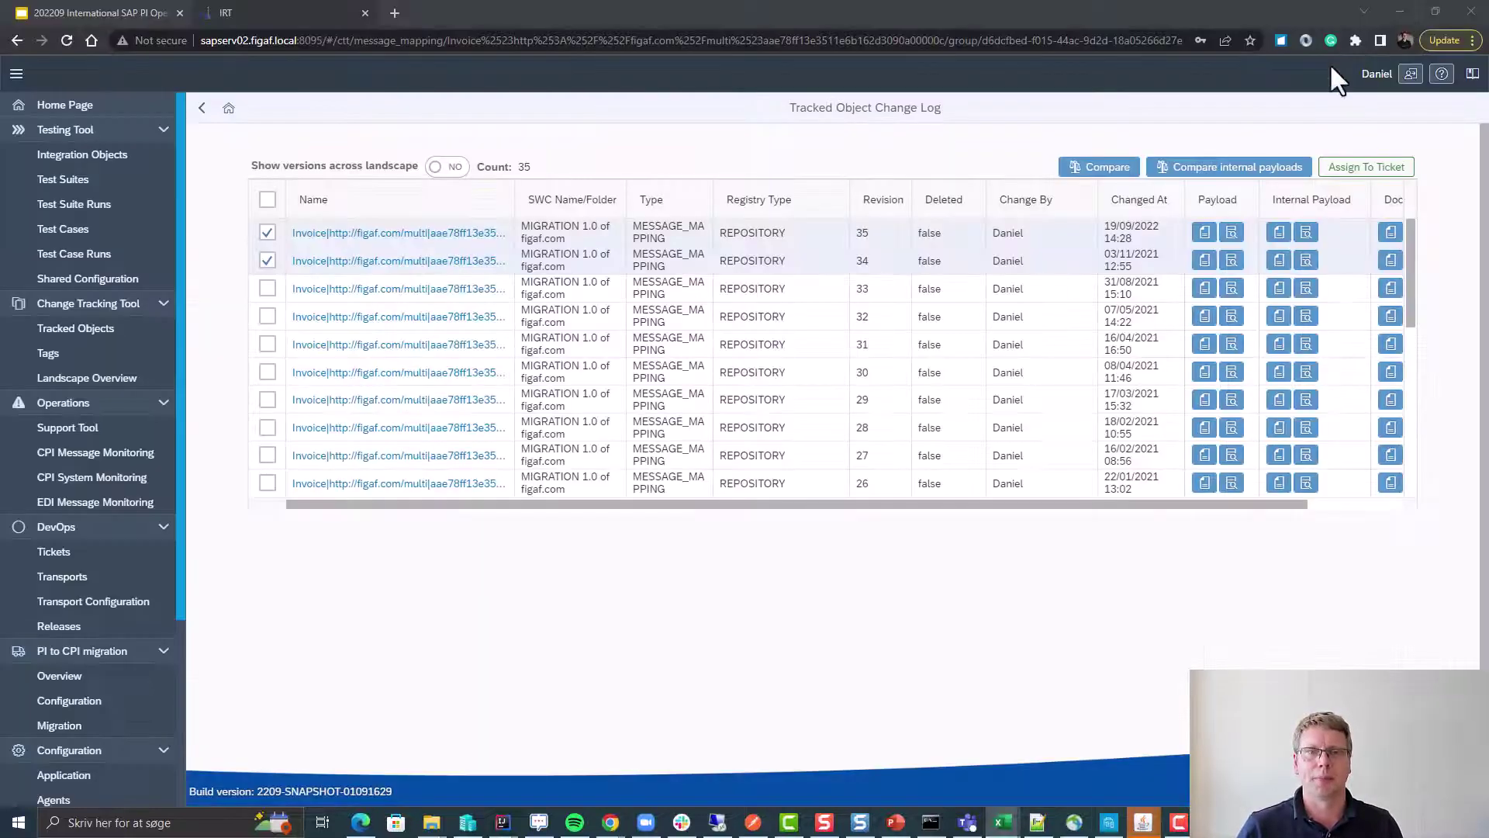
left_click(205, 111)
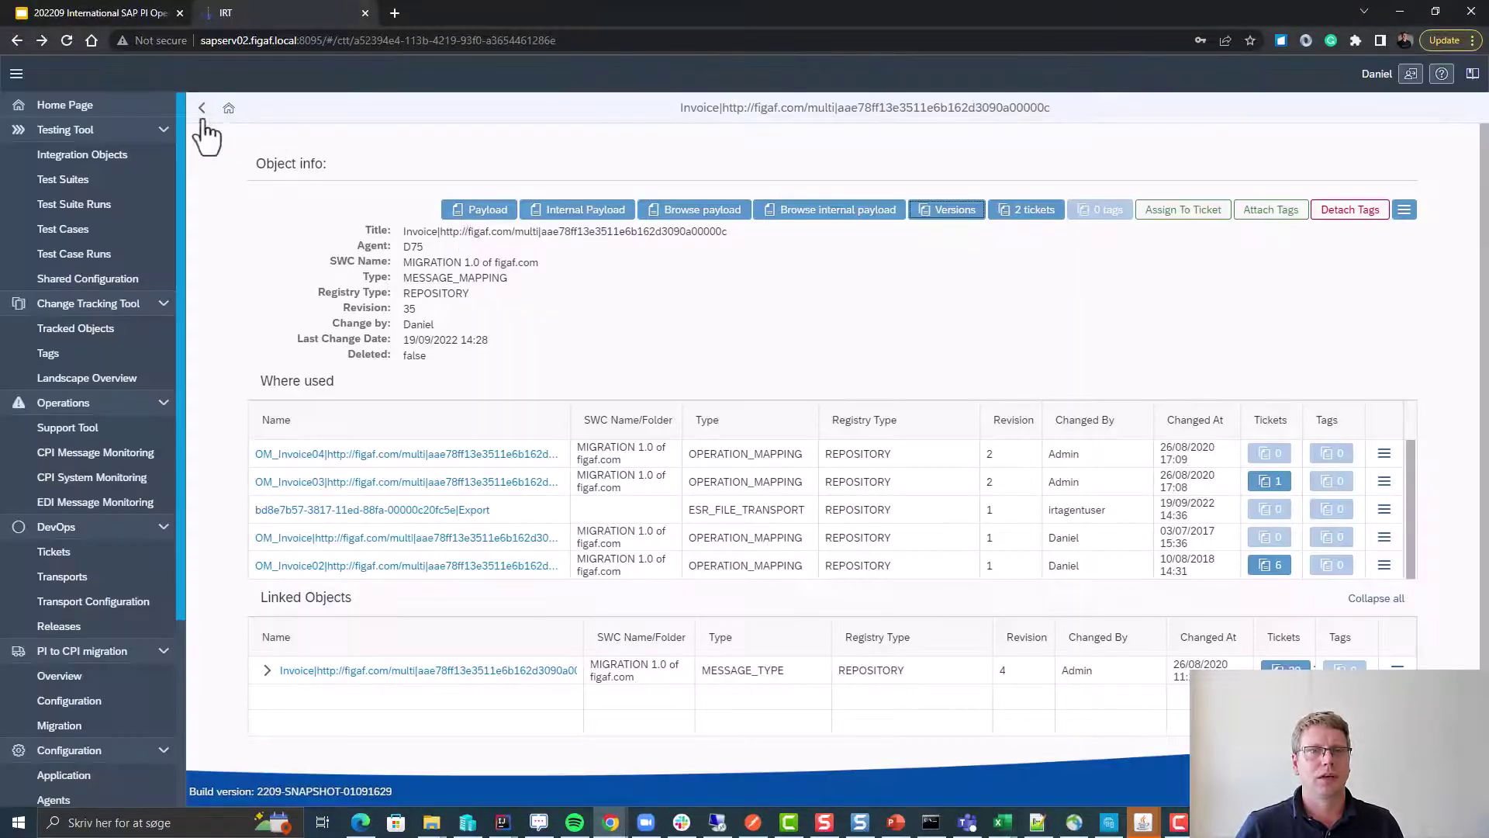
left_click(200, 117)
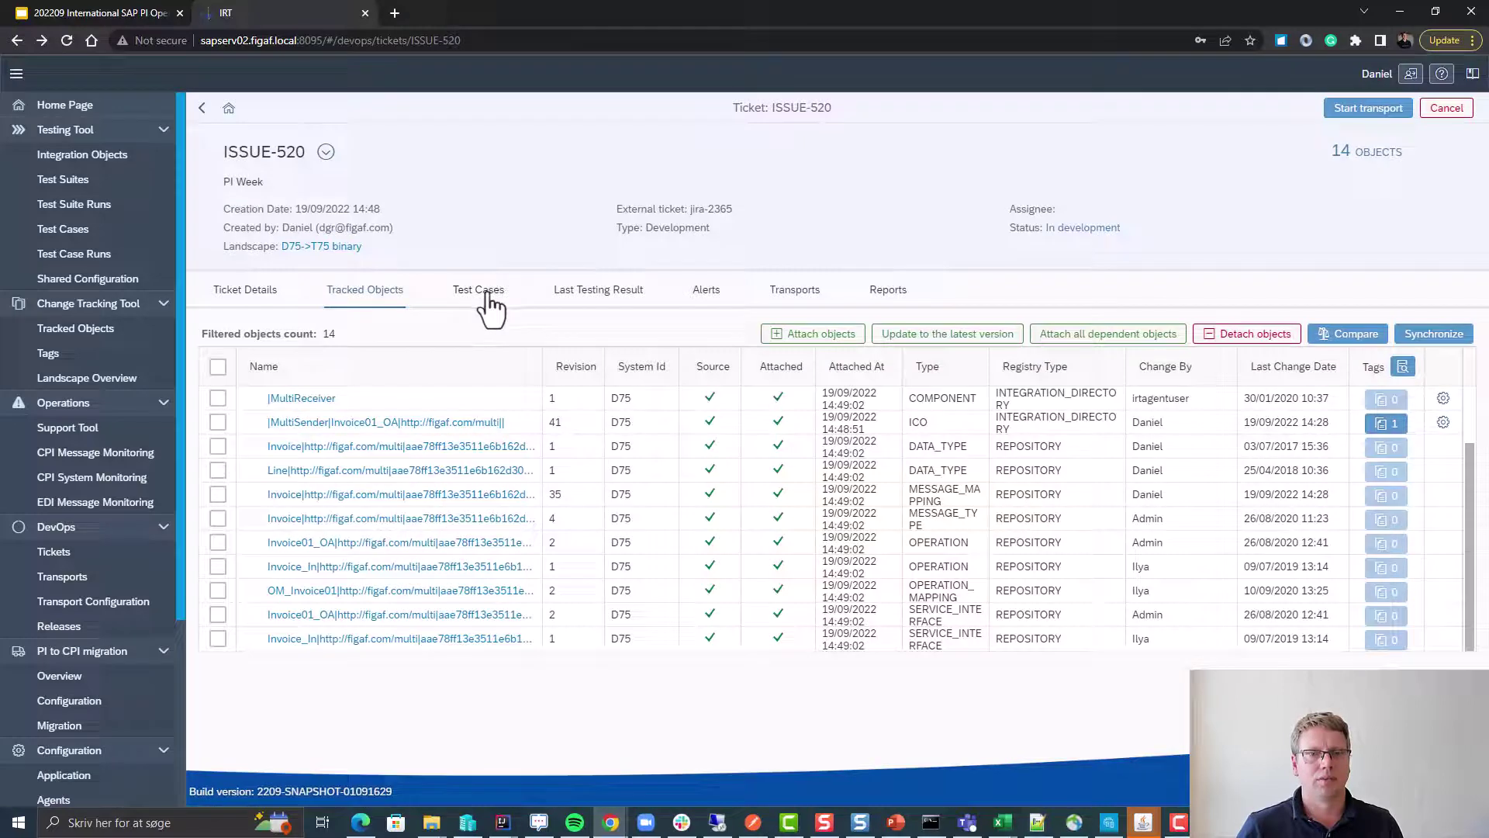
left_click(487, 297)
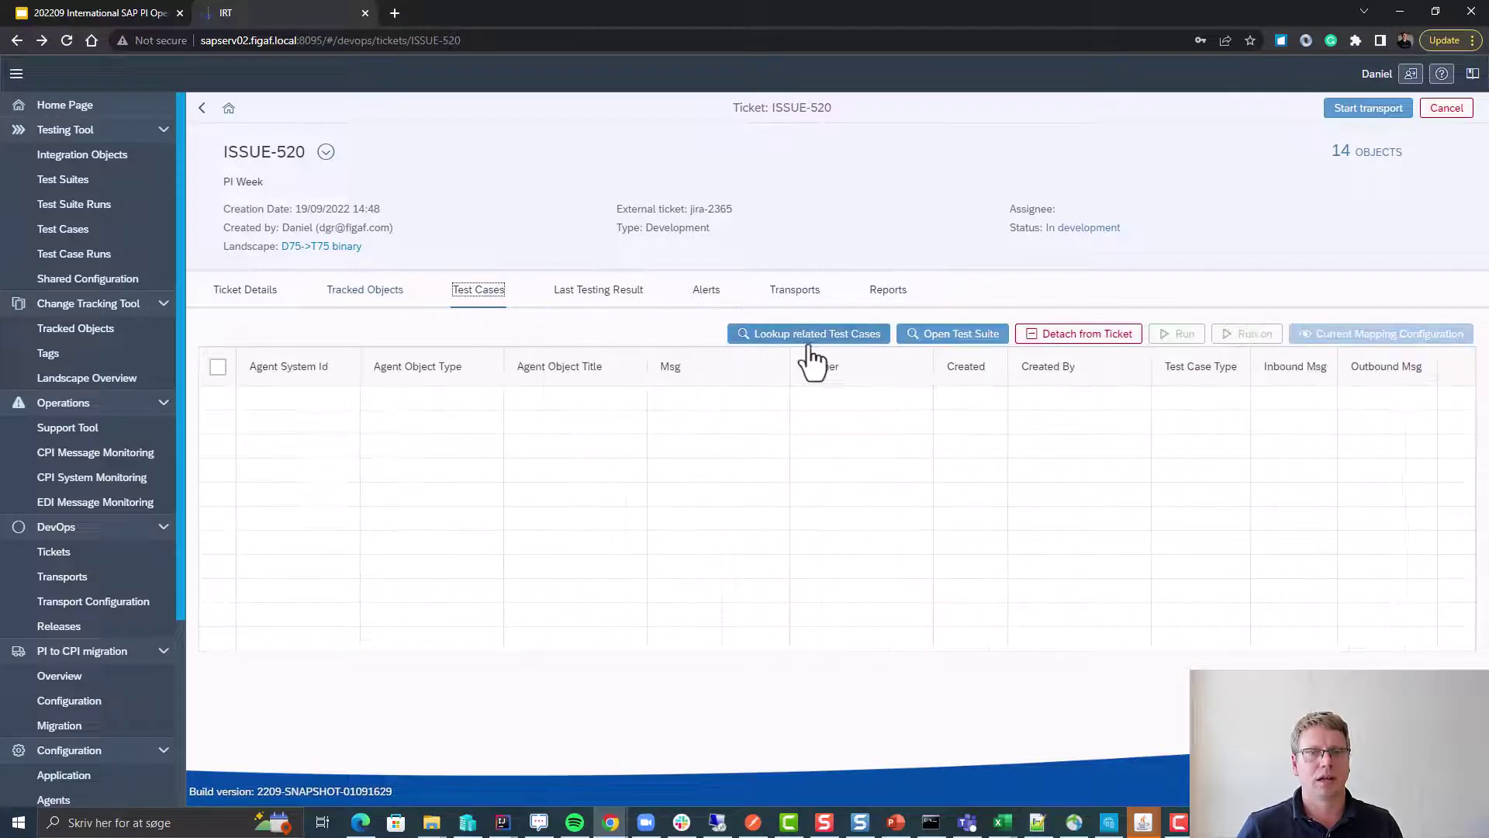
Link the related MultiTest Finance 123 test case to the ticket
left_click(740, 337)
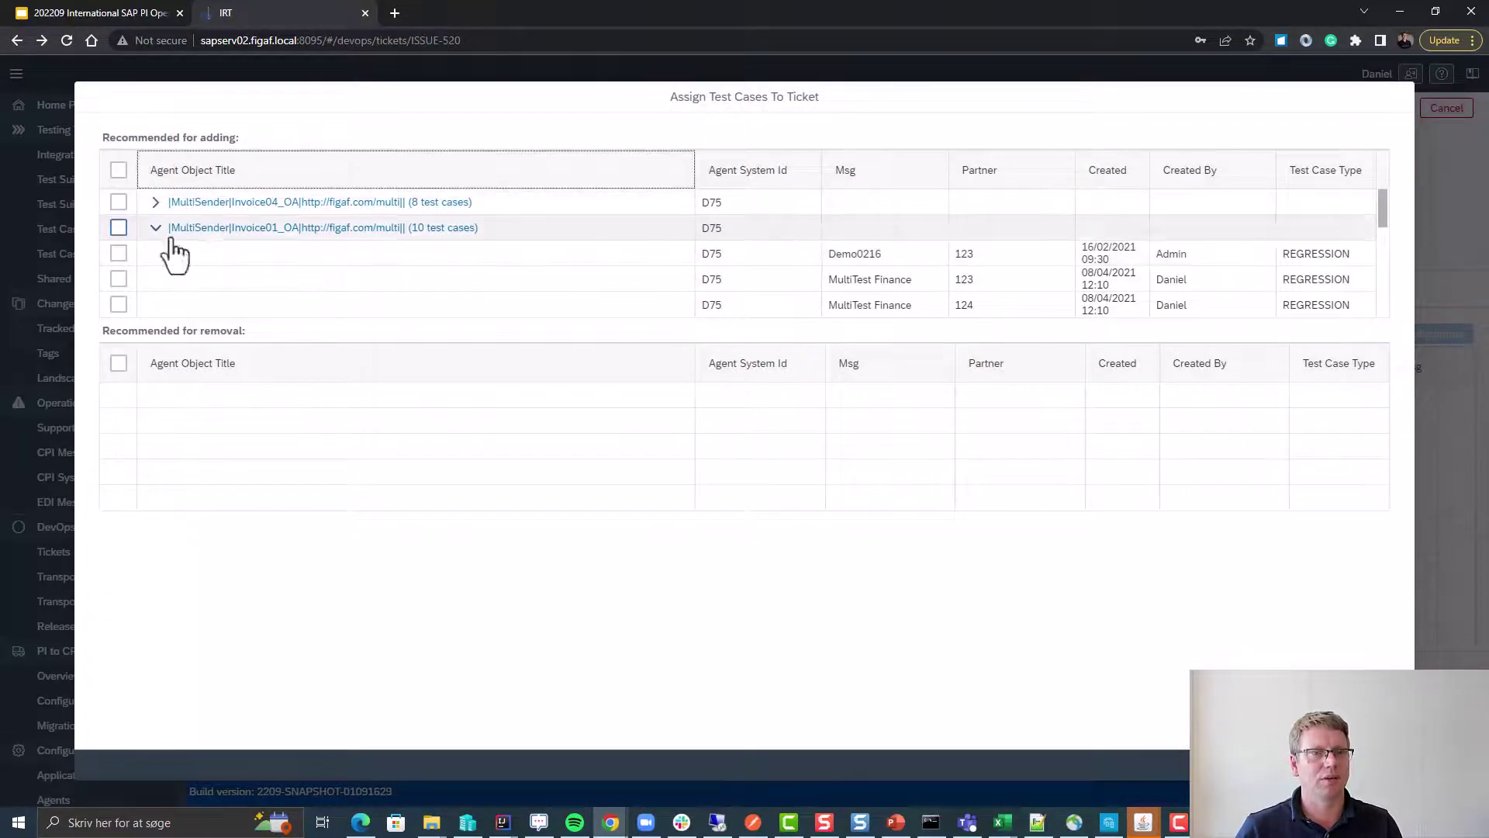
left_click(120, 253)
left_click(118, 278)
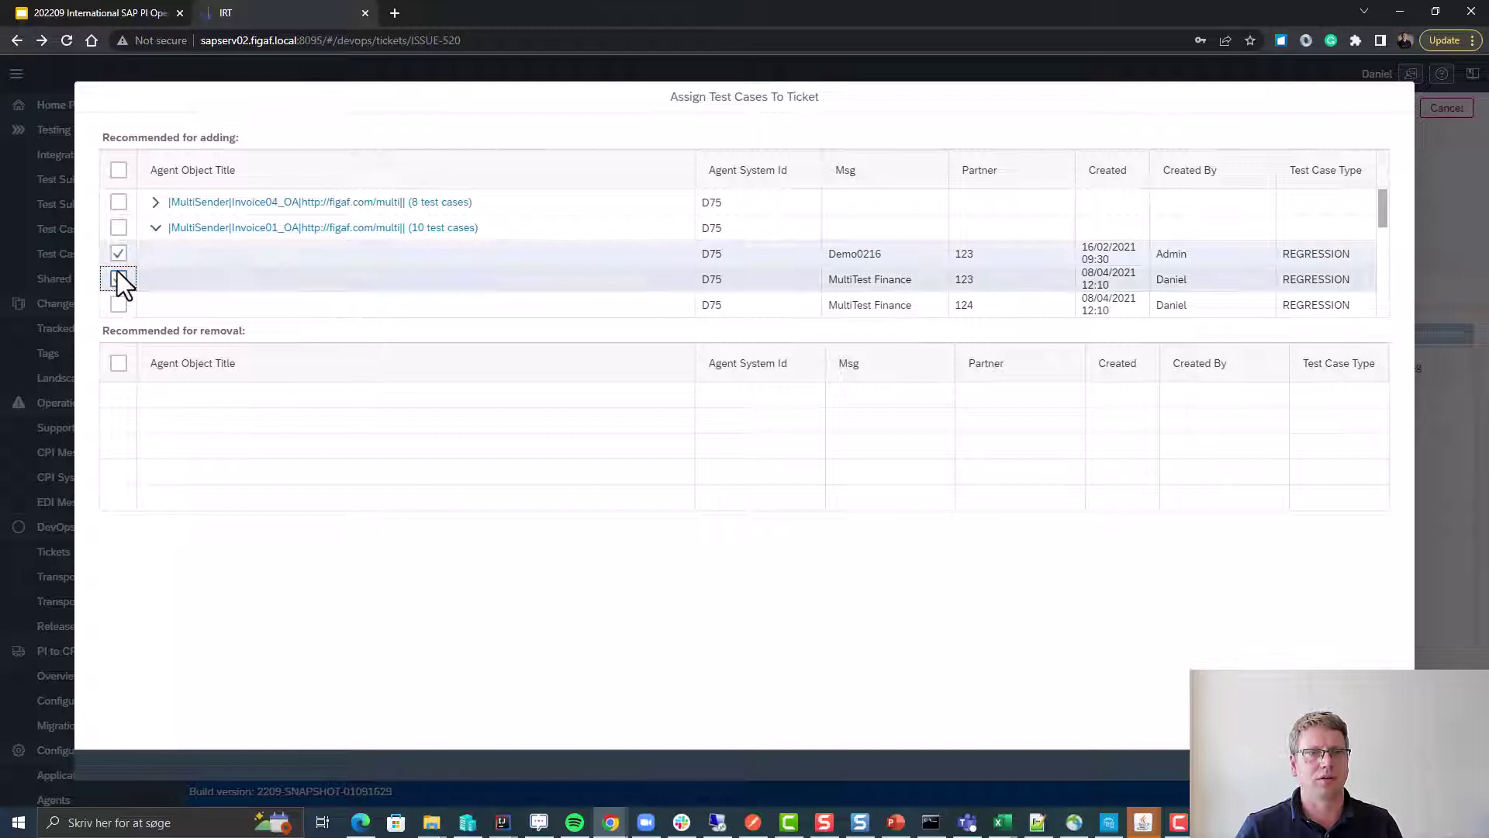
left_click(118, 253)
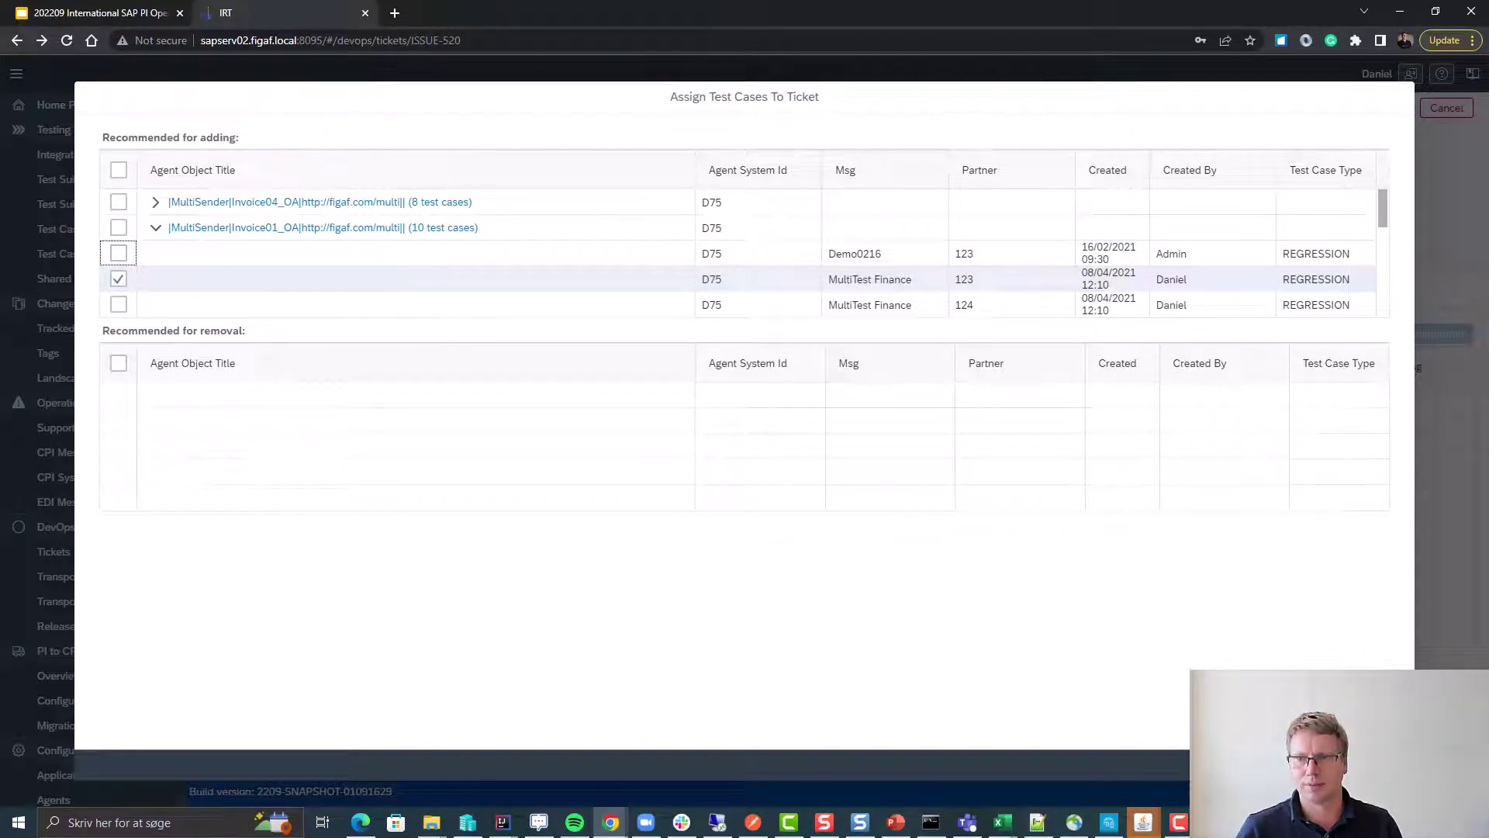
left_click(1346, 764)
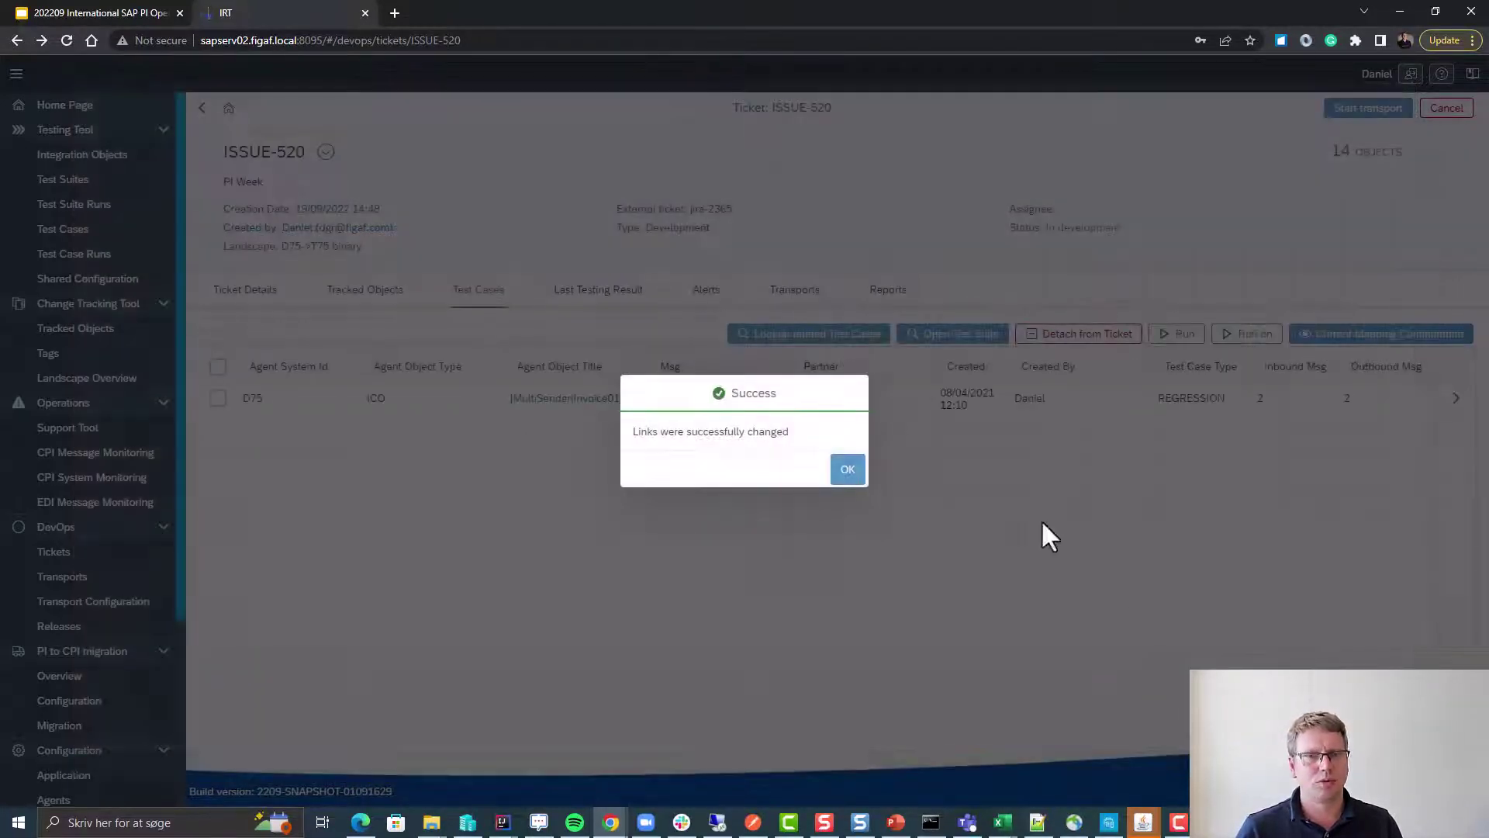
left_click(852, 475)
left_click(1234, 340)
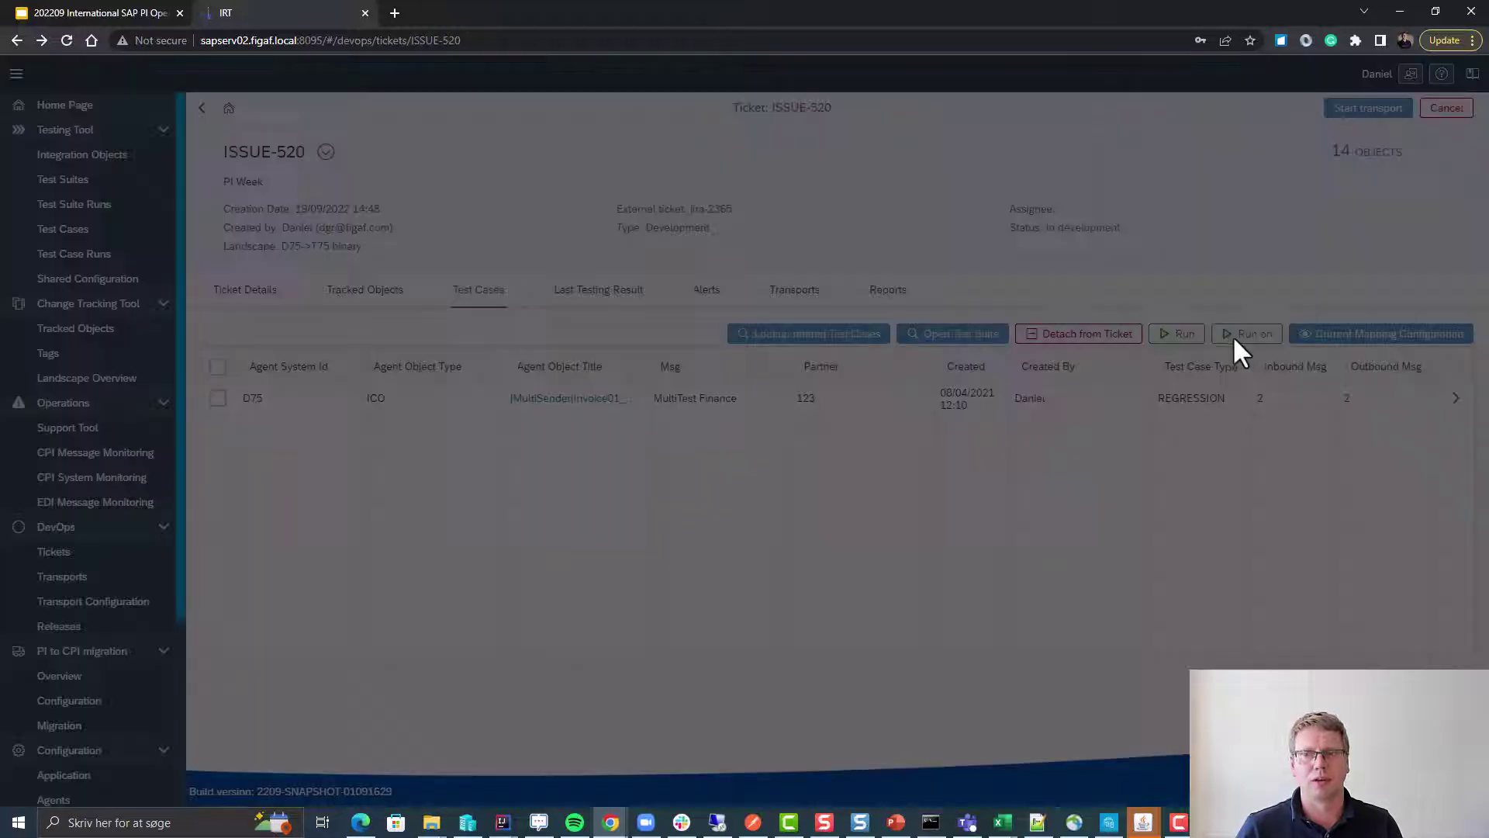
Start the ticket's test run on system D75
left_click(801, 188)
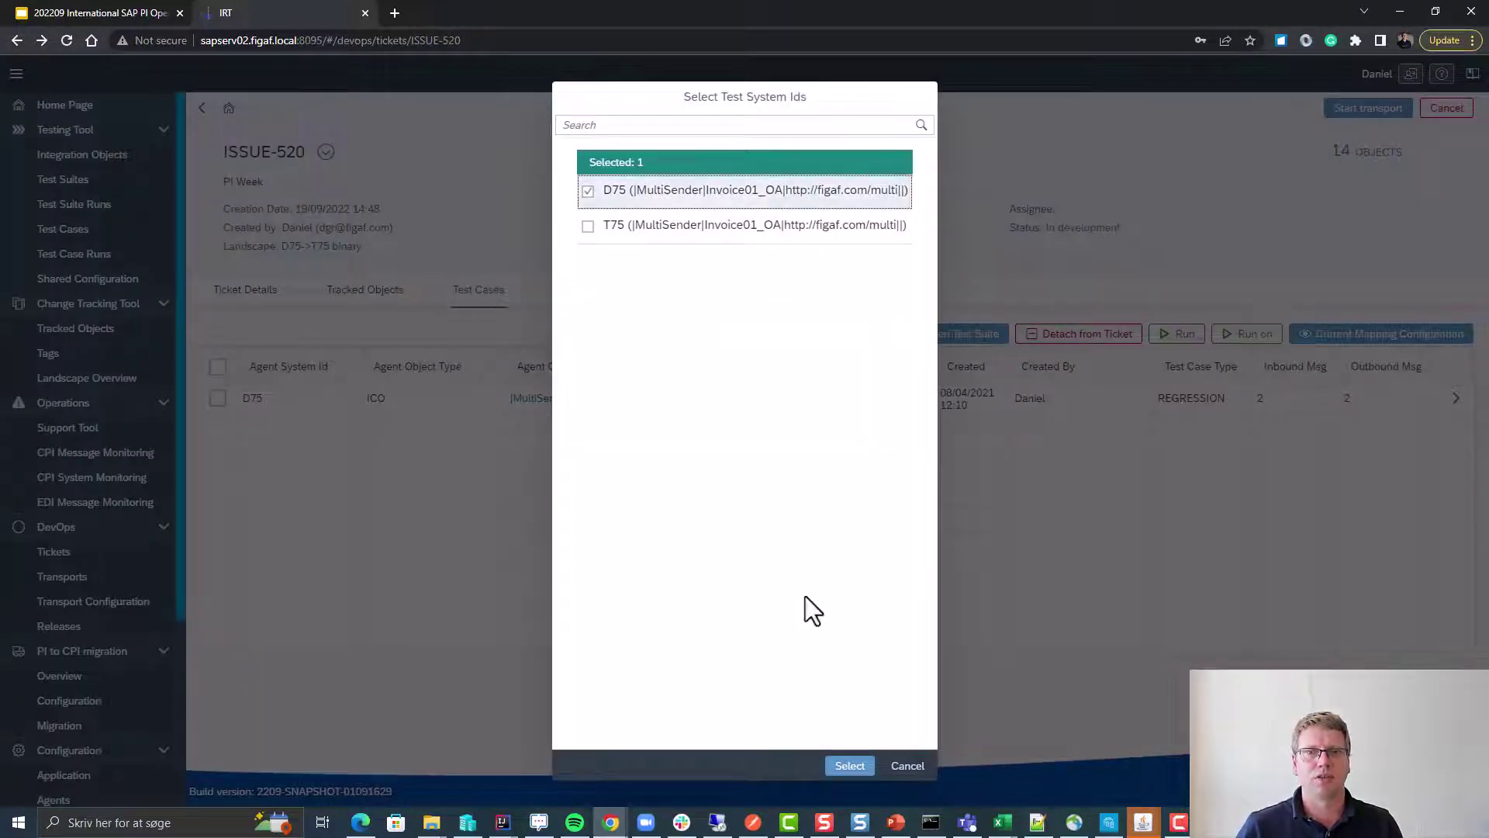
left_click(850, 765)
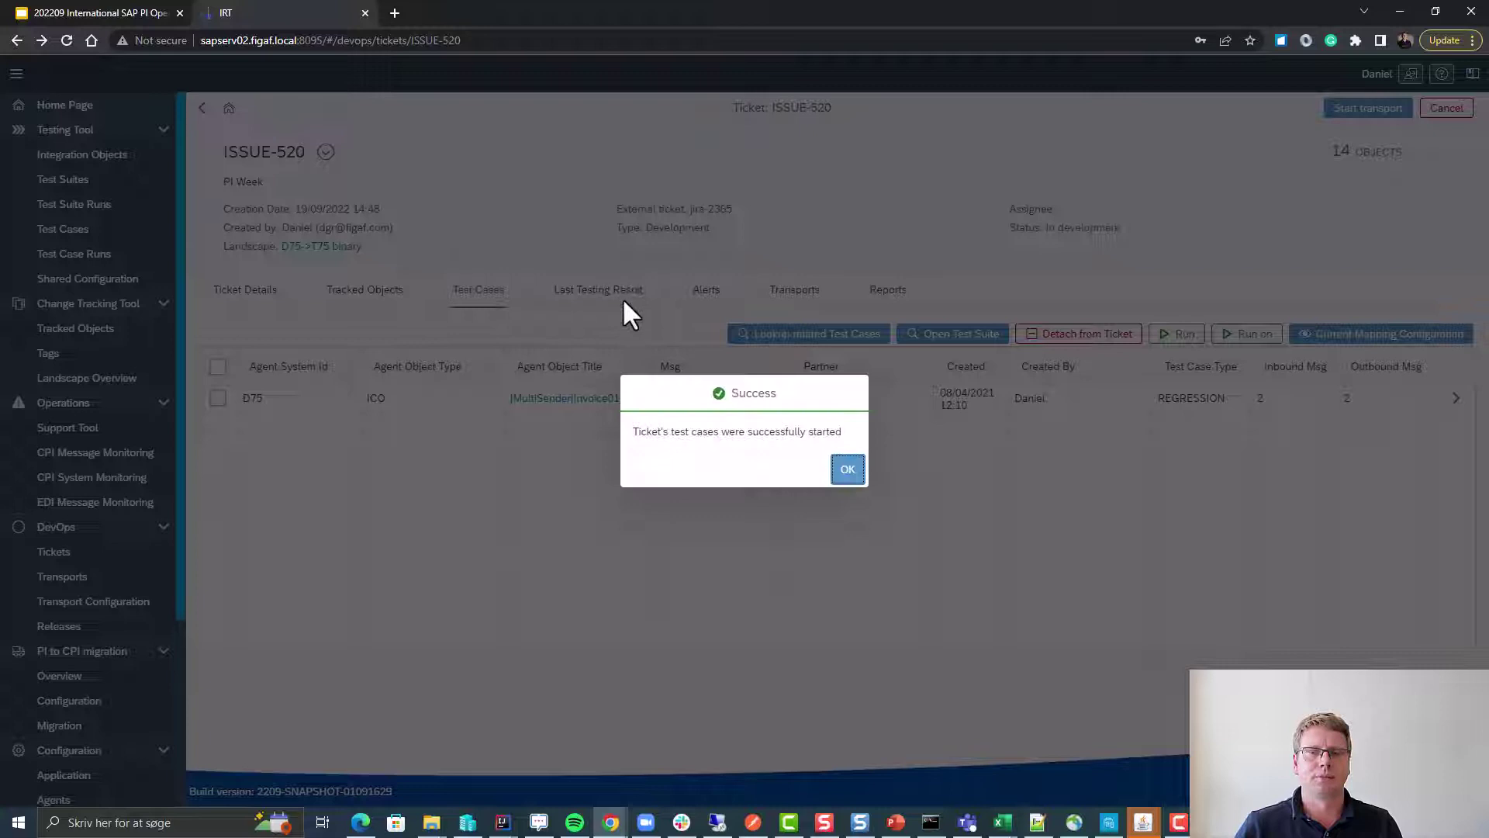
left_click(845, 471)
Open the last testing result's details and poll remote messages, showing both COMPARED with ERROR
left_click(625, 296)
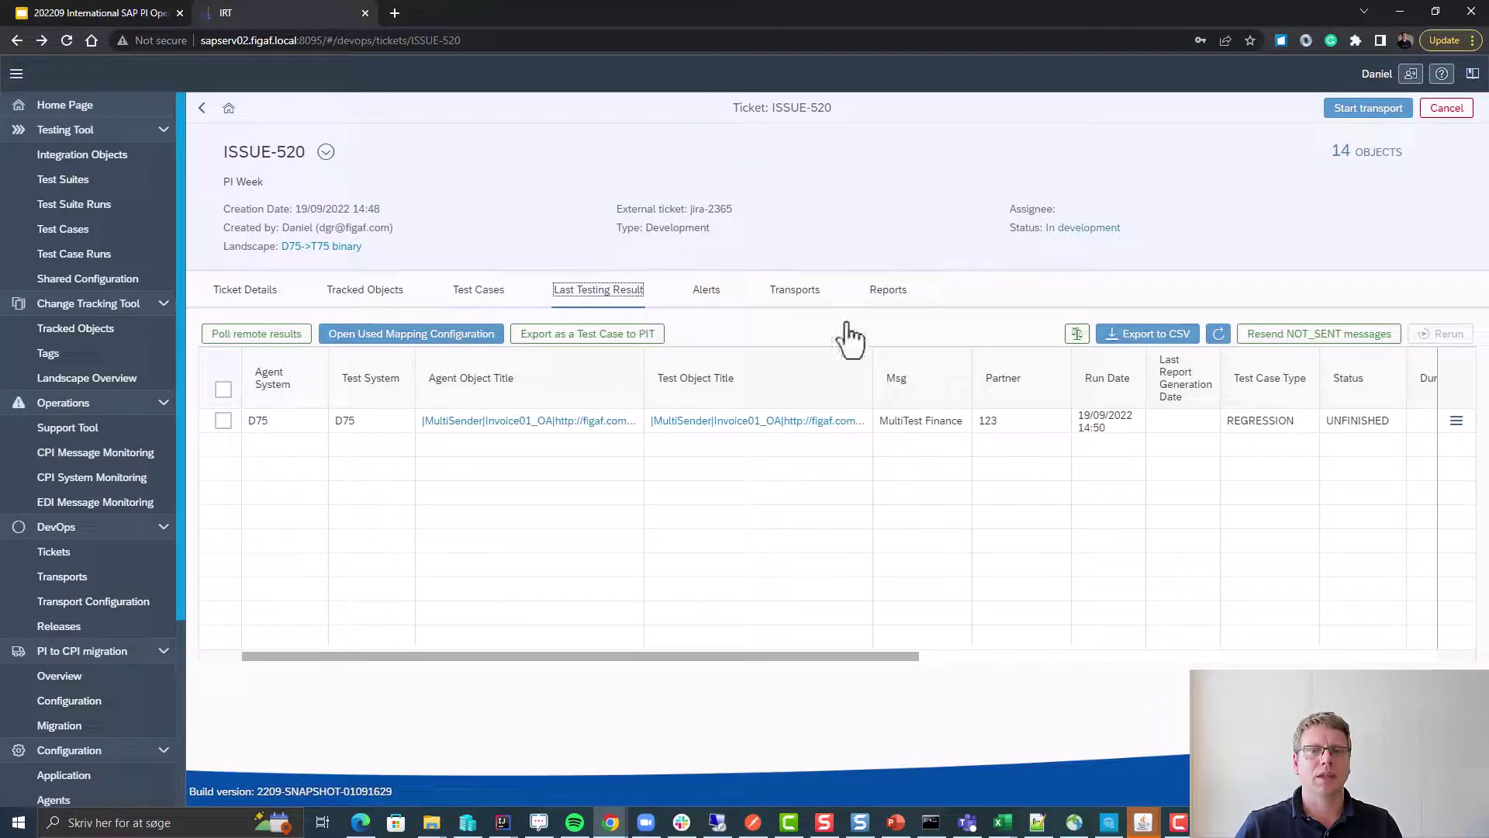
left_click(1450, 425)
left_click(1328, 446)
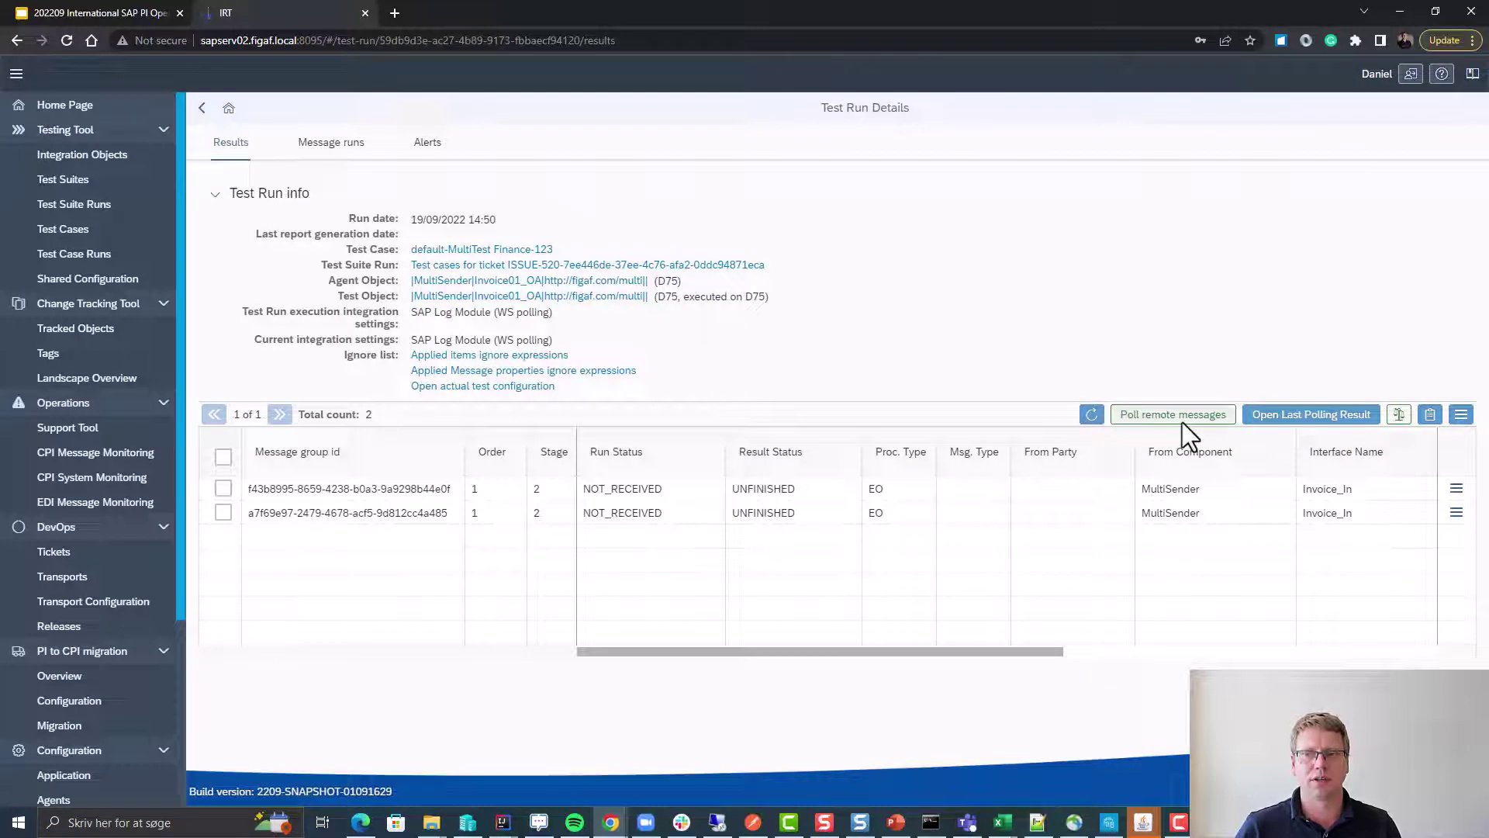
left_click(1182, 419)
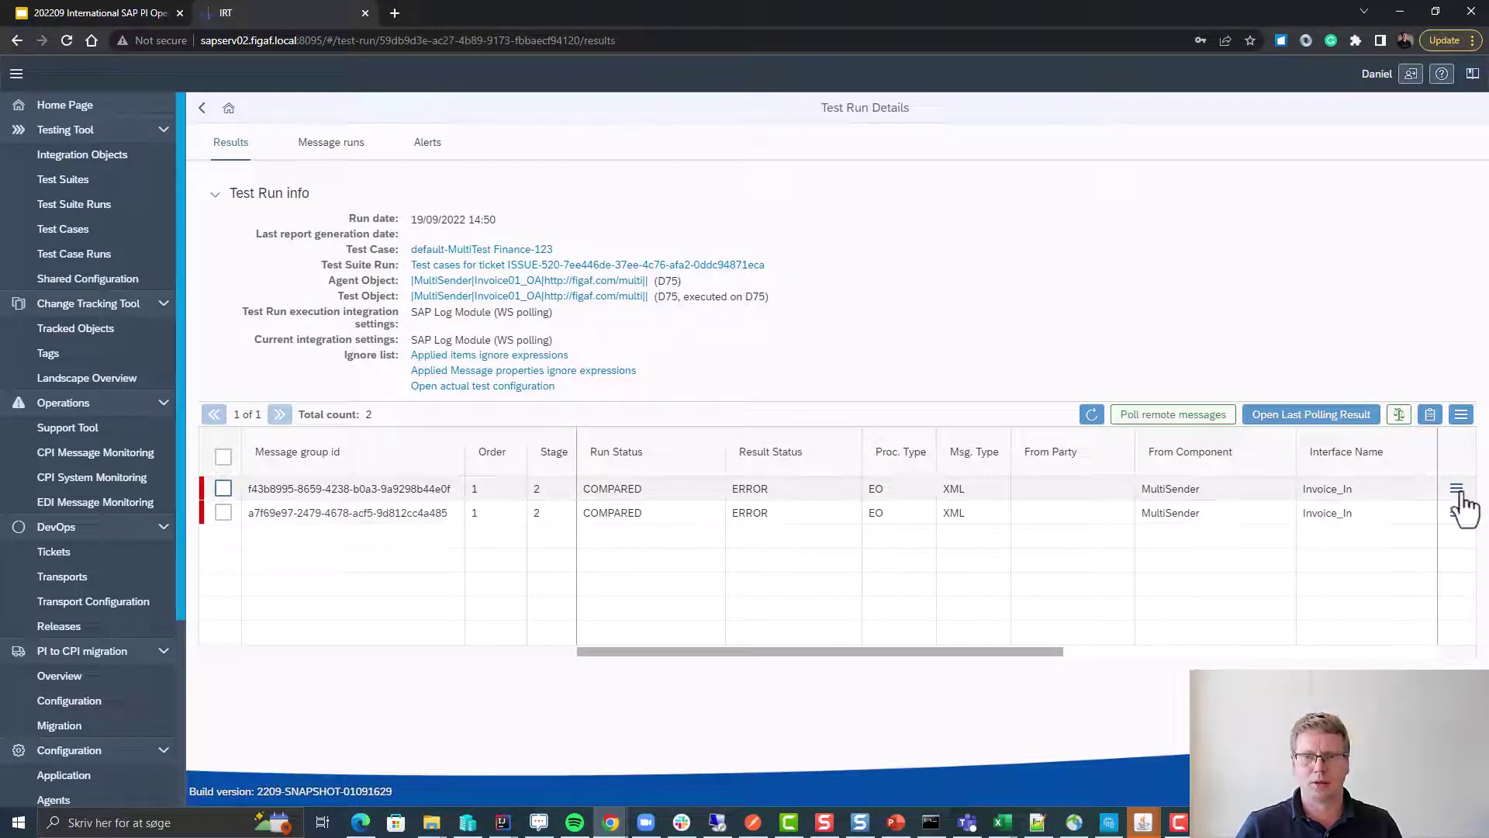
Review the first message's expected-versus-actual price differences
left_click(1457, 490)
left_click(1334, 494)
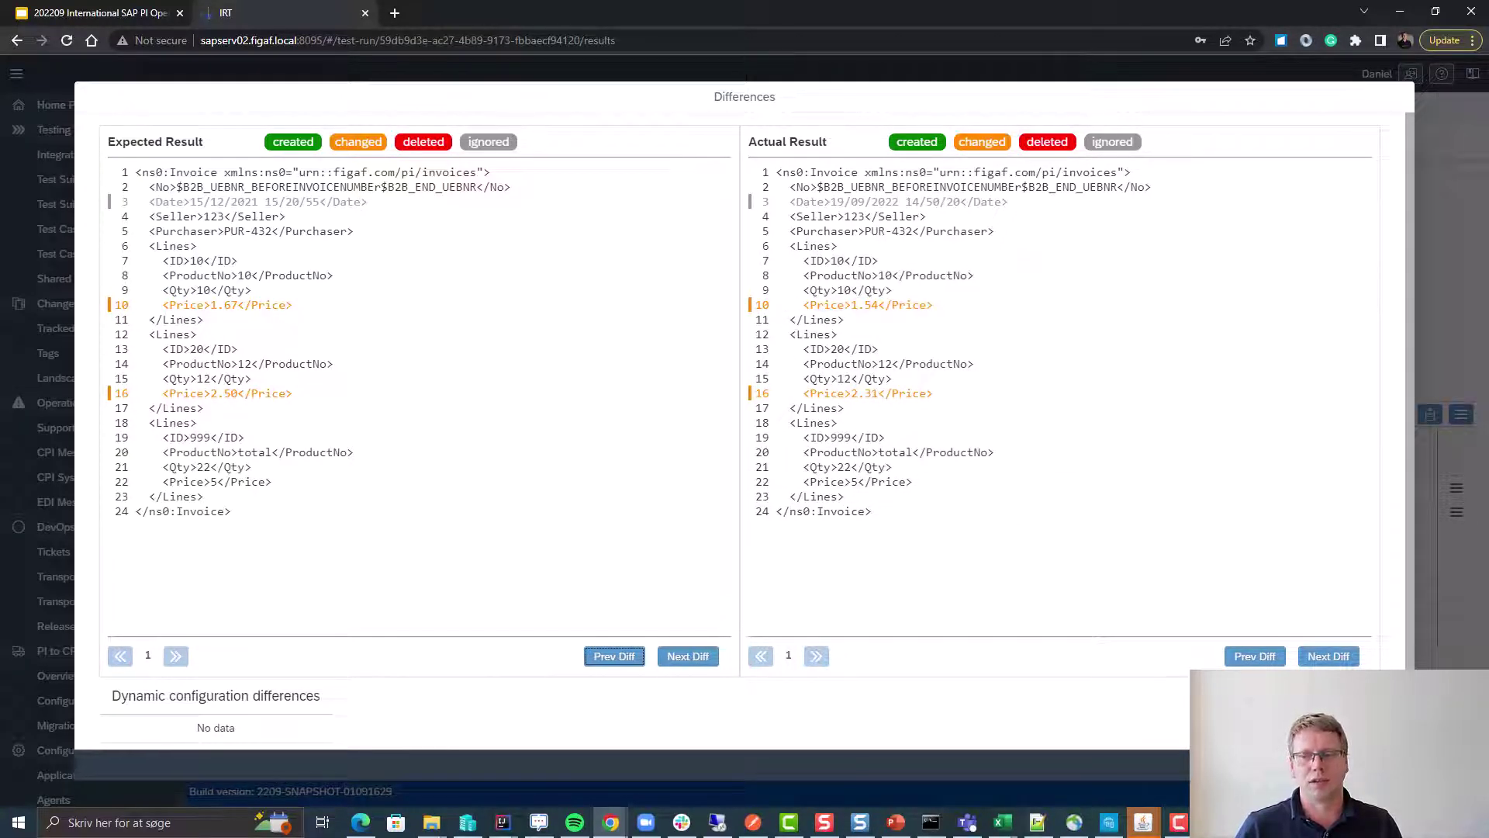
key("Escape")
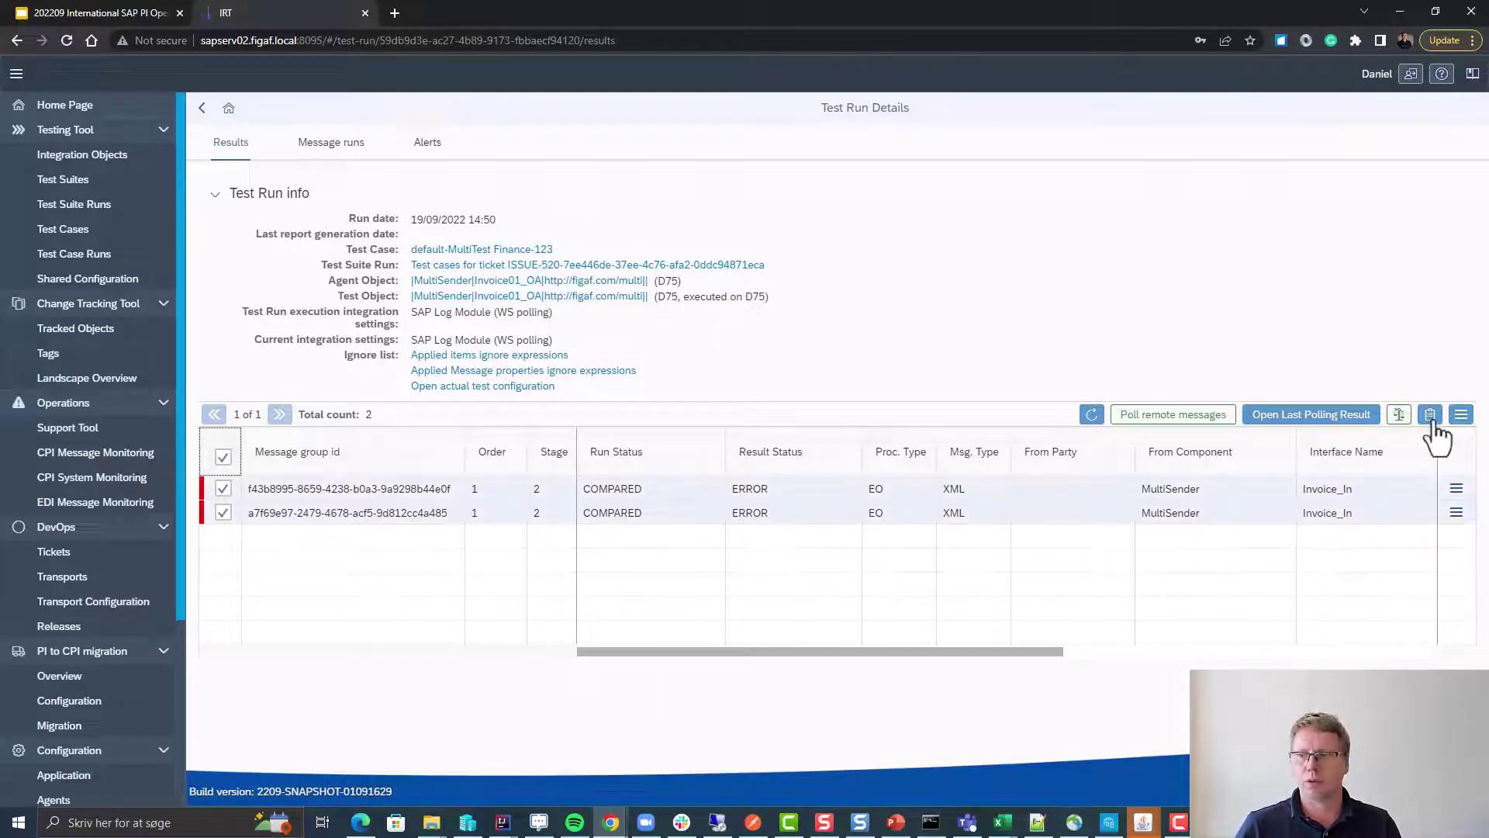
Replace the test case's expected messages with this run's results and return to ISSUE-520
left_click(1460, 416)
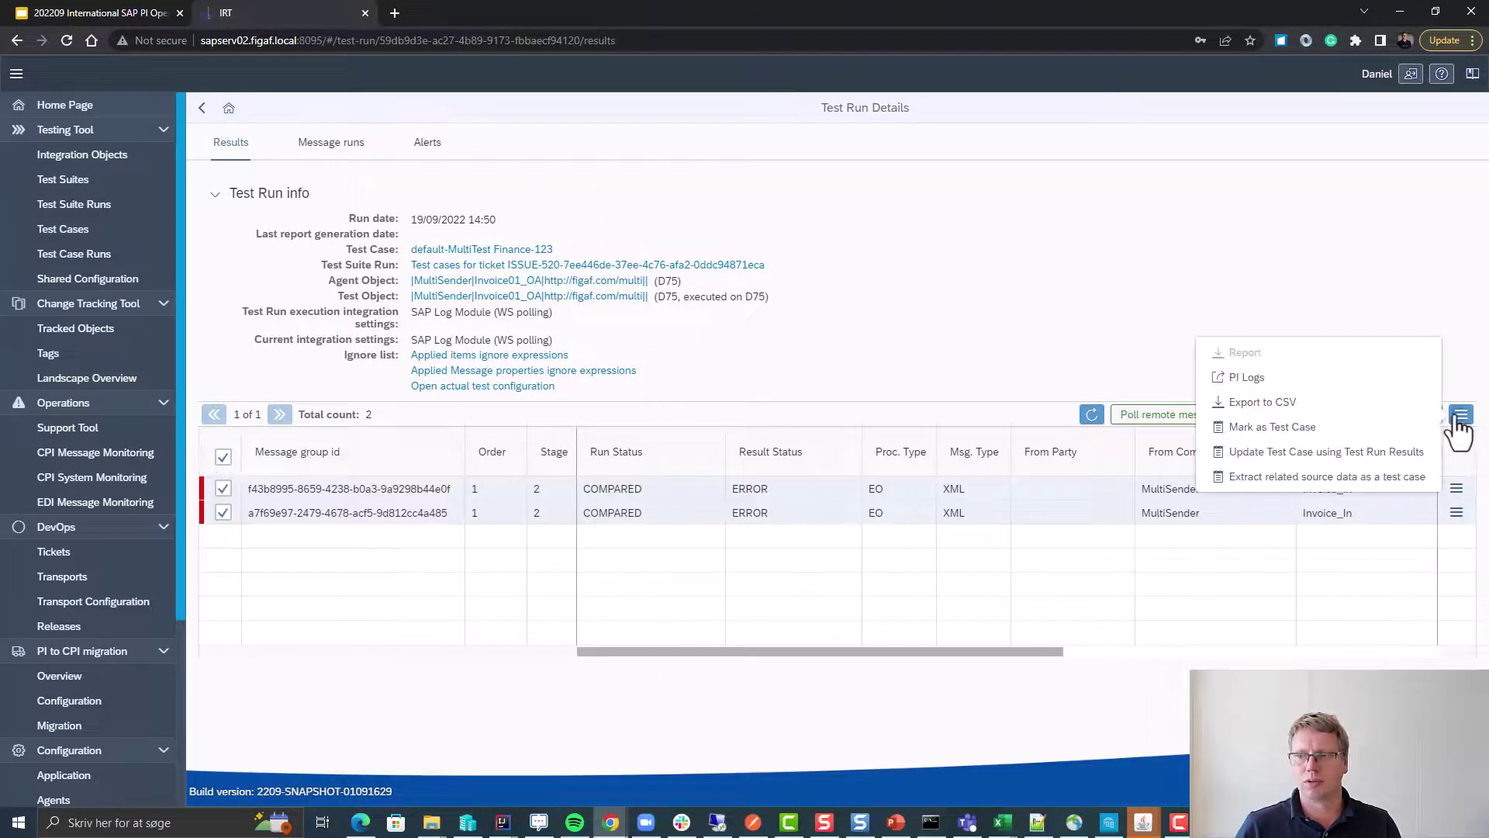
left_click(1334, 459)
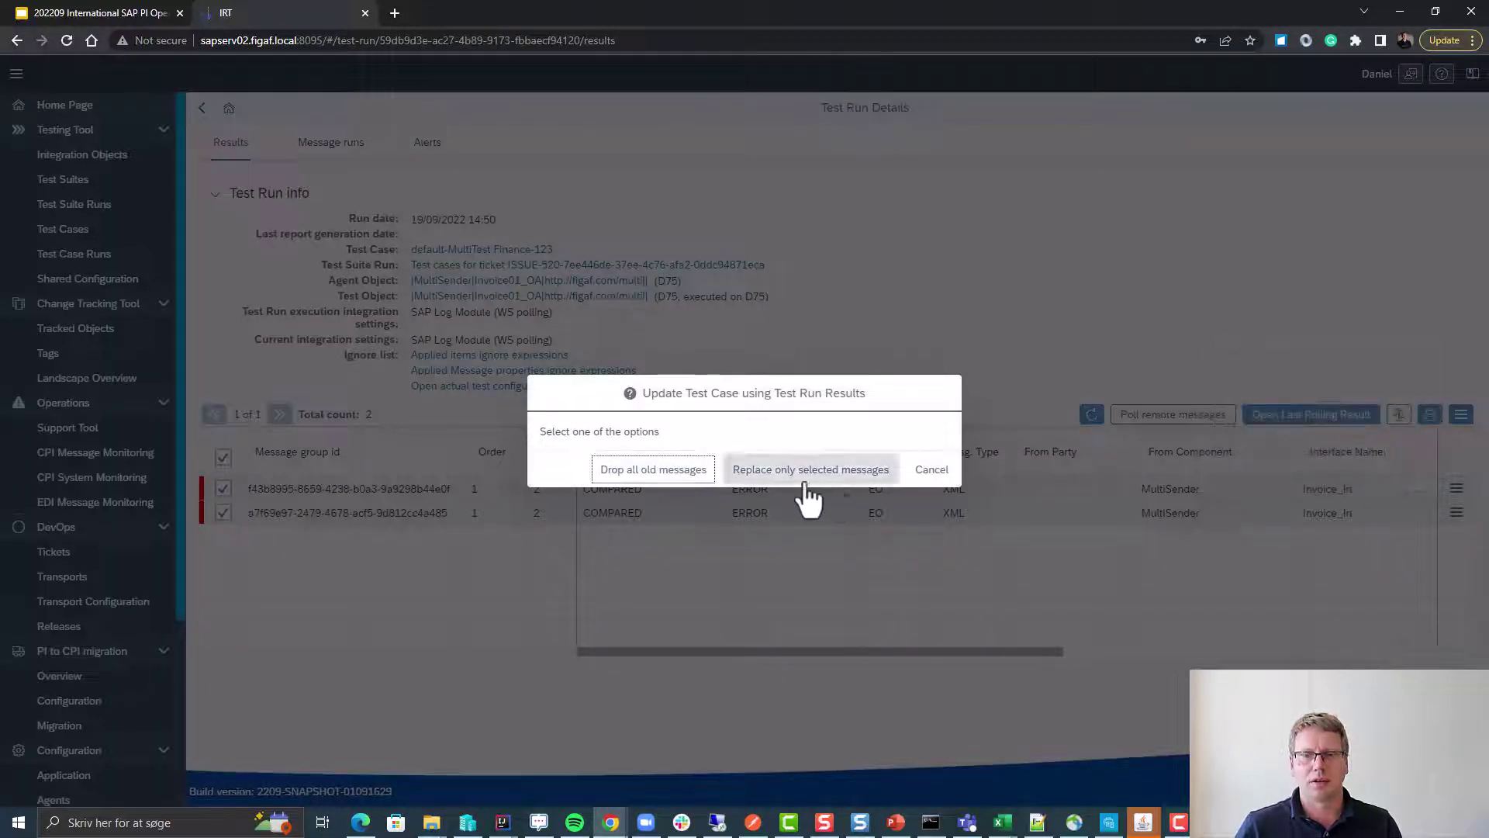
left_click(636, 477)
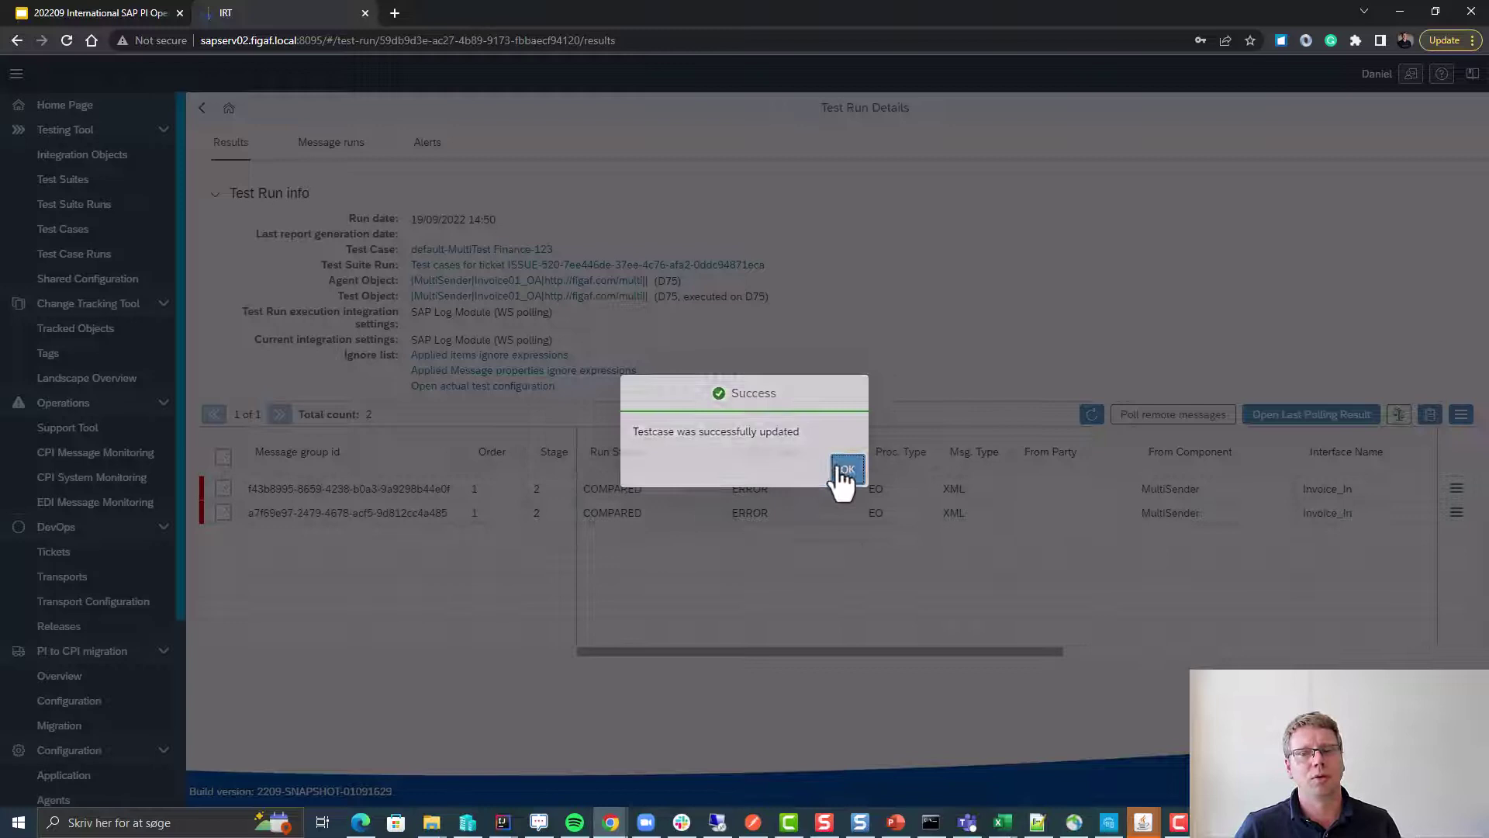
left_click(839, 469)
left_click(200, 109)
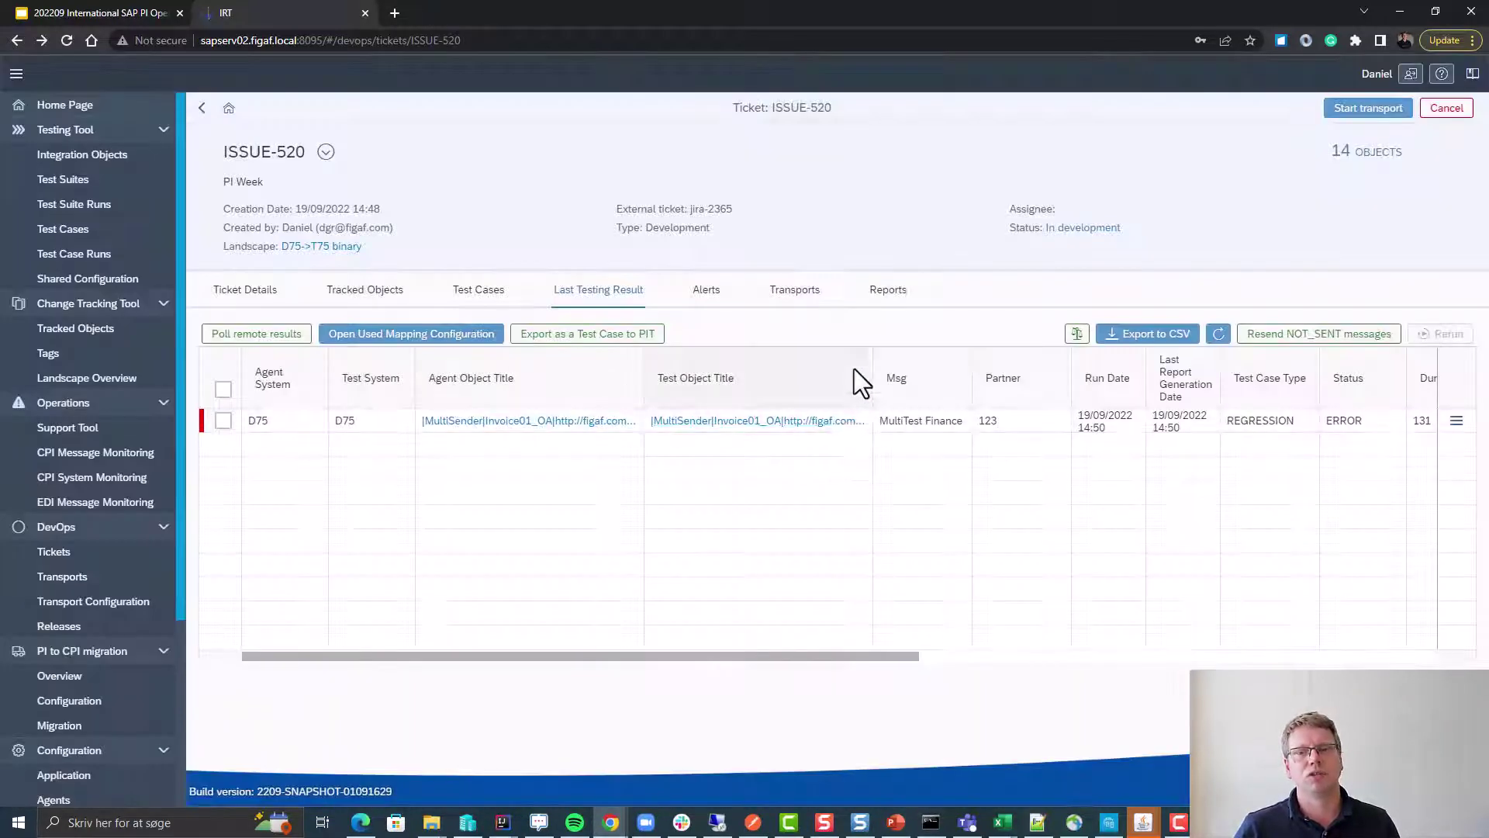
Transport ISSUE-520 and list its new transports TRANSPORT-783 and TRANSPORT-782, now In transport
left_click(1334, 112)
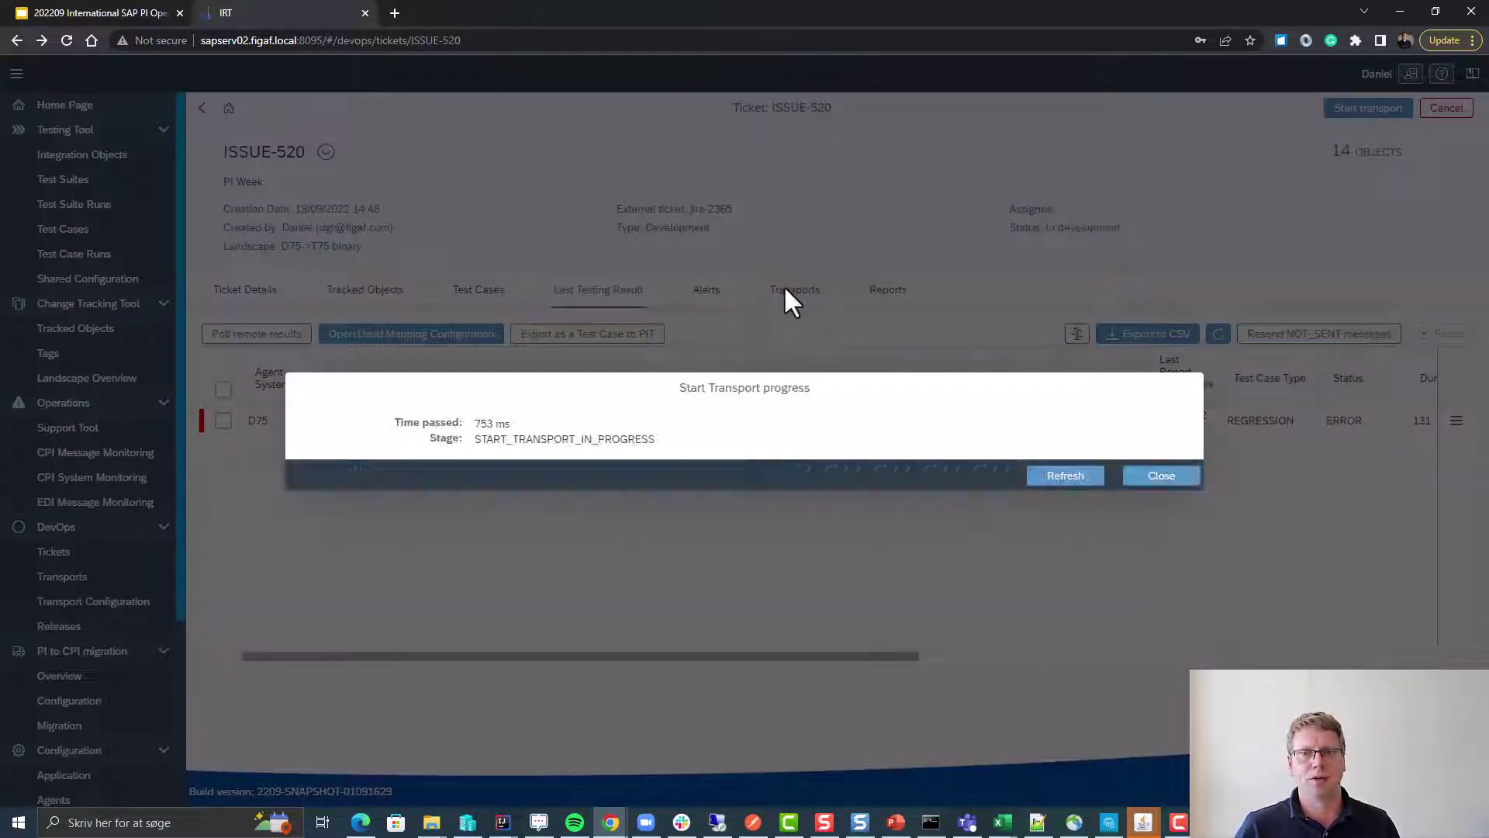
left_click(1066, 477)
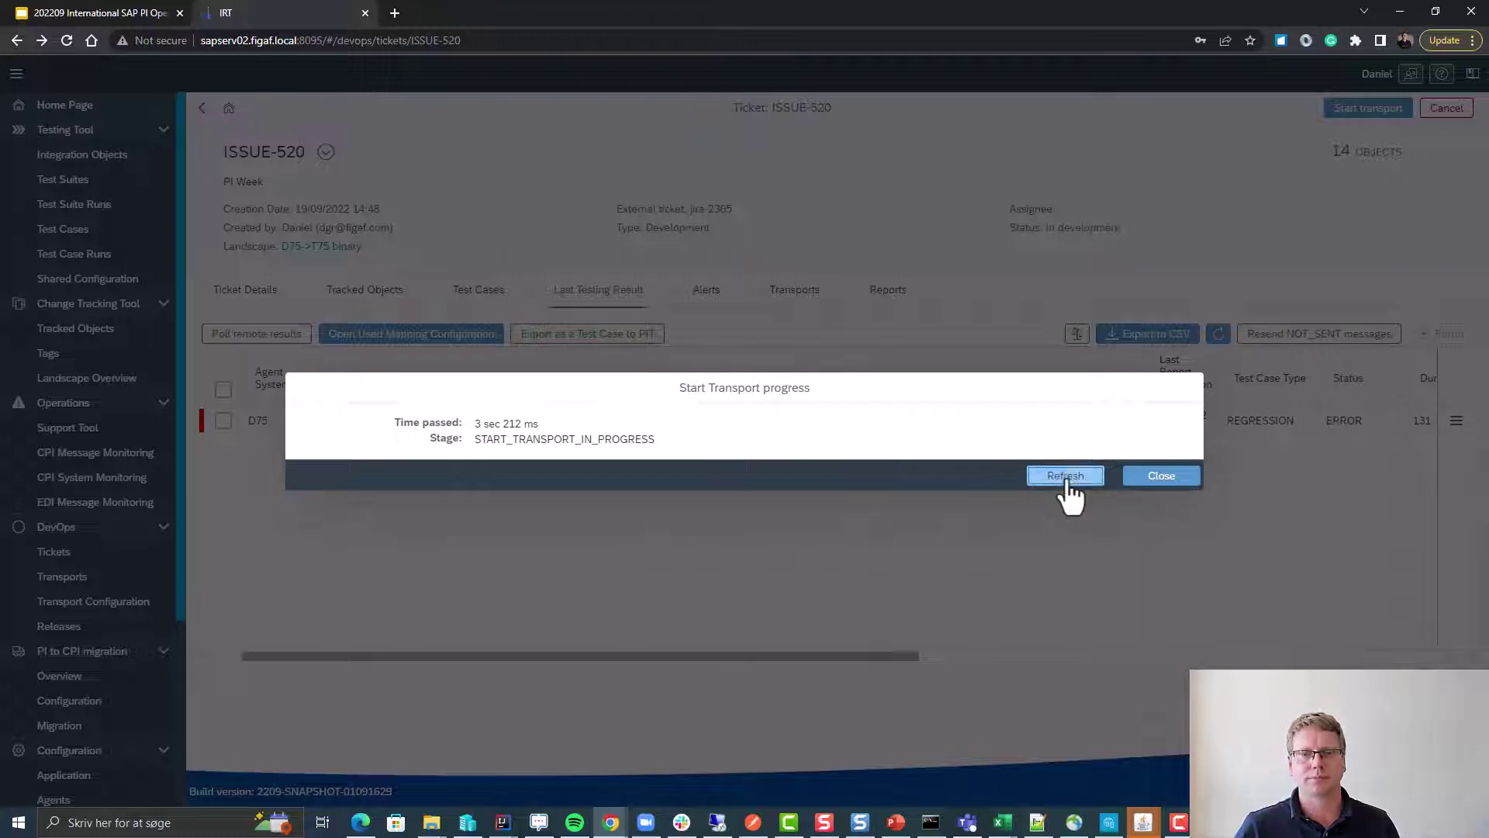
left_click(1155, 475)
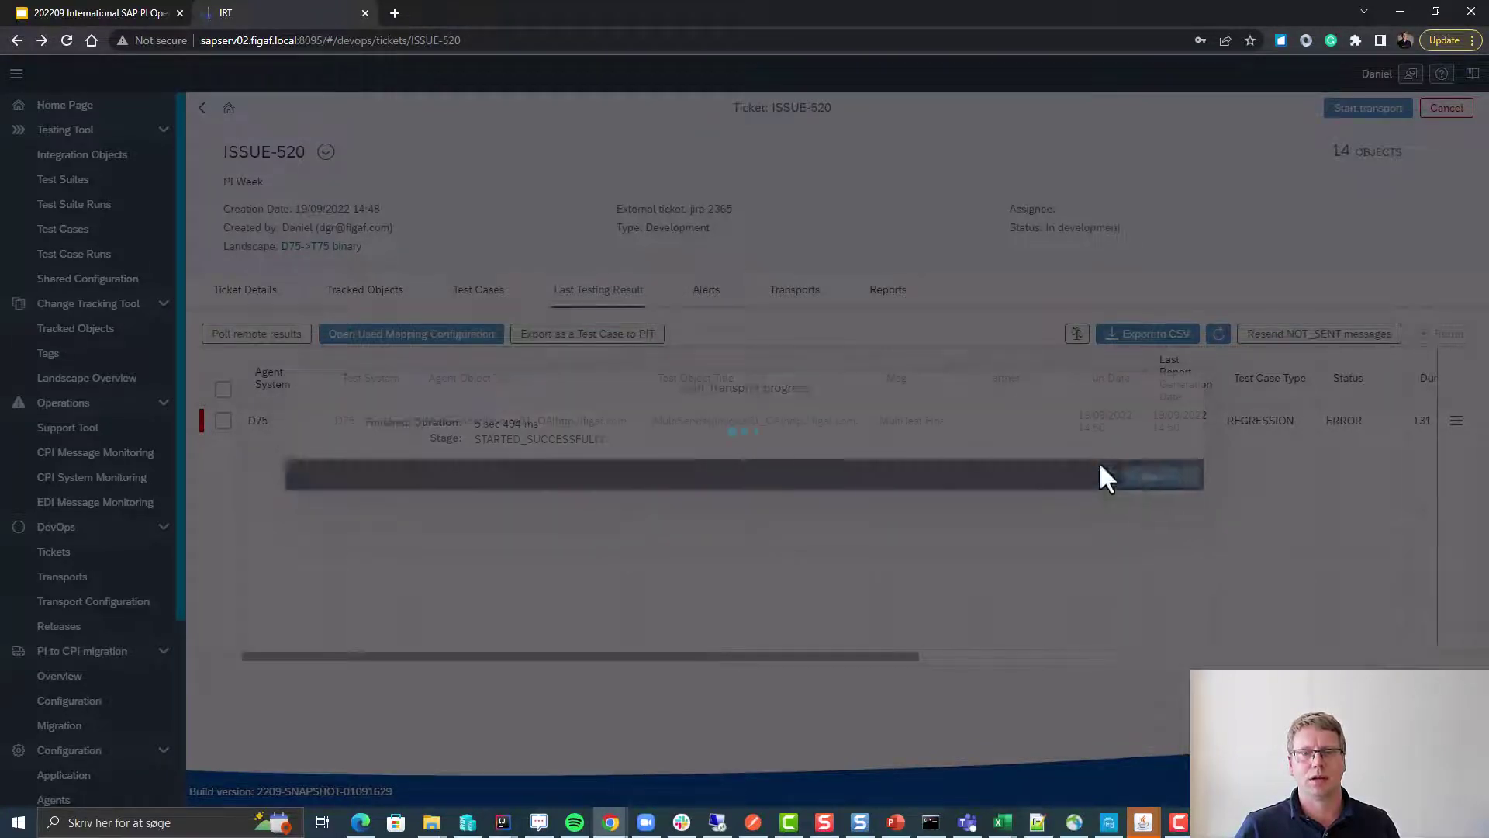
left_click(809, 293)
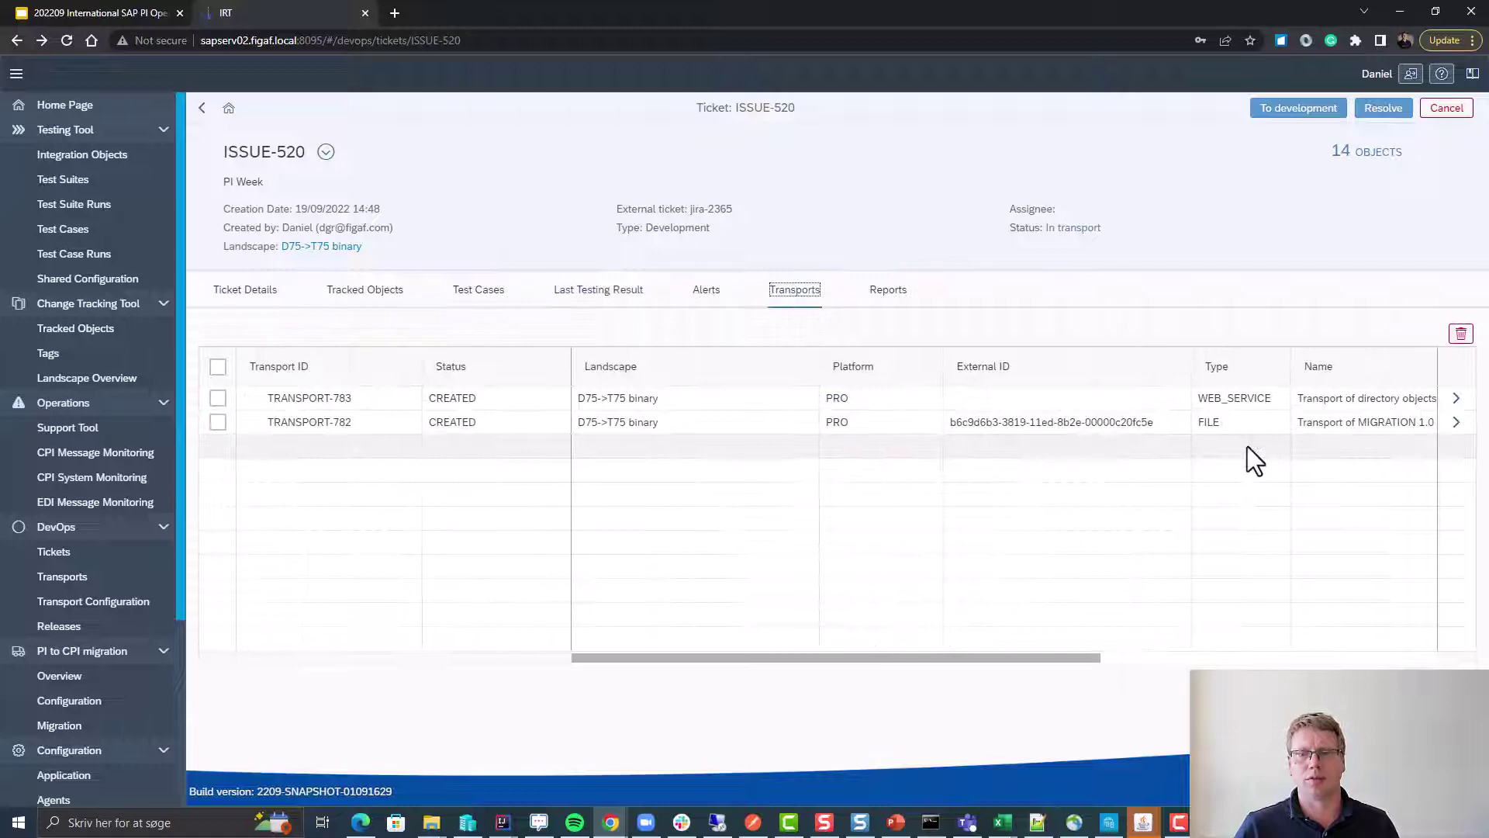
Open TRANSPORT-782 and review the first difference in its MESSAGE_MAPPING version comparison
left_click(1455, 423)
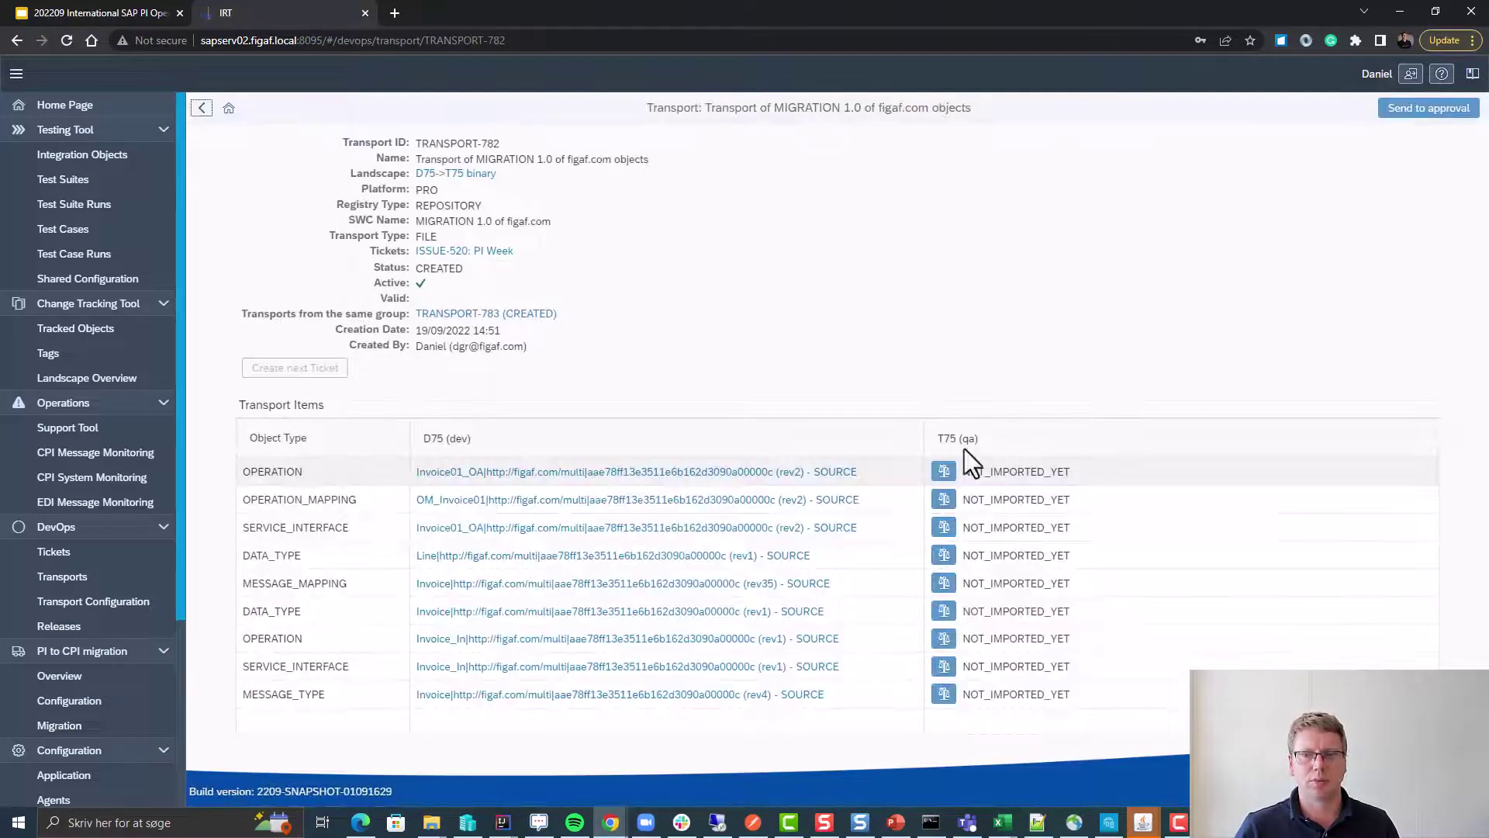
left_click(944, 584)
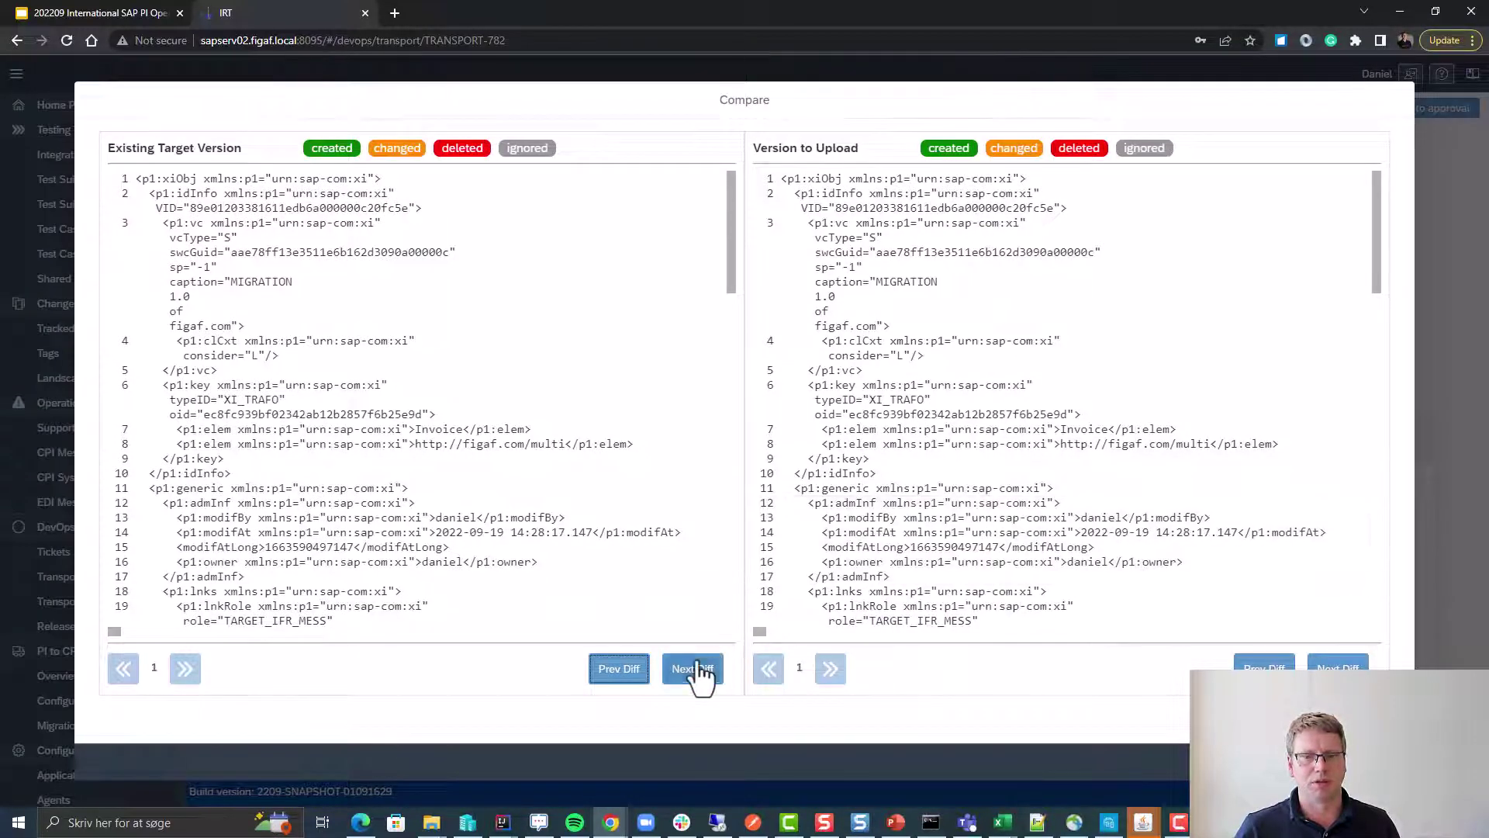
left_click(696, 668)
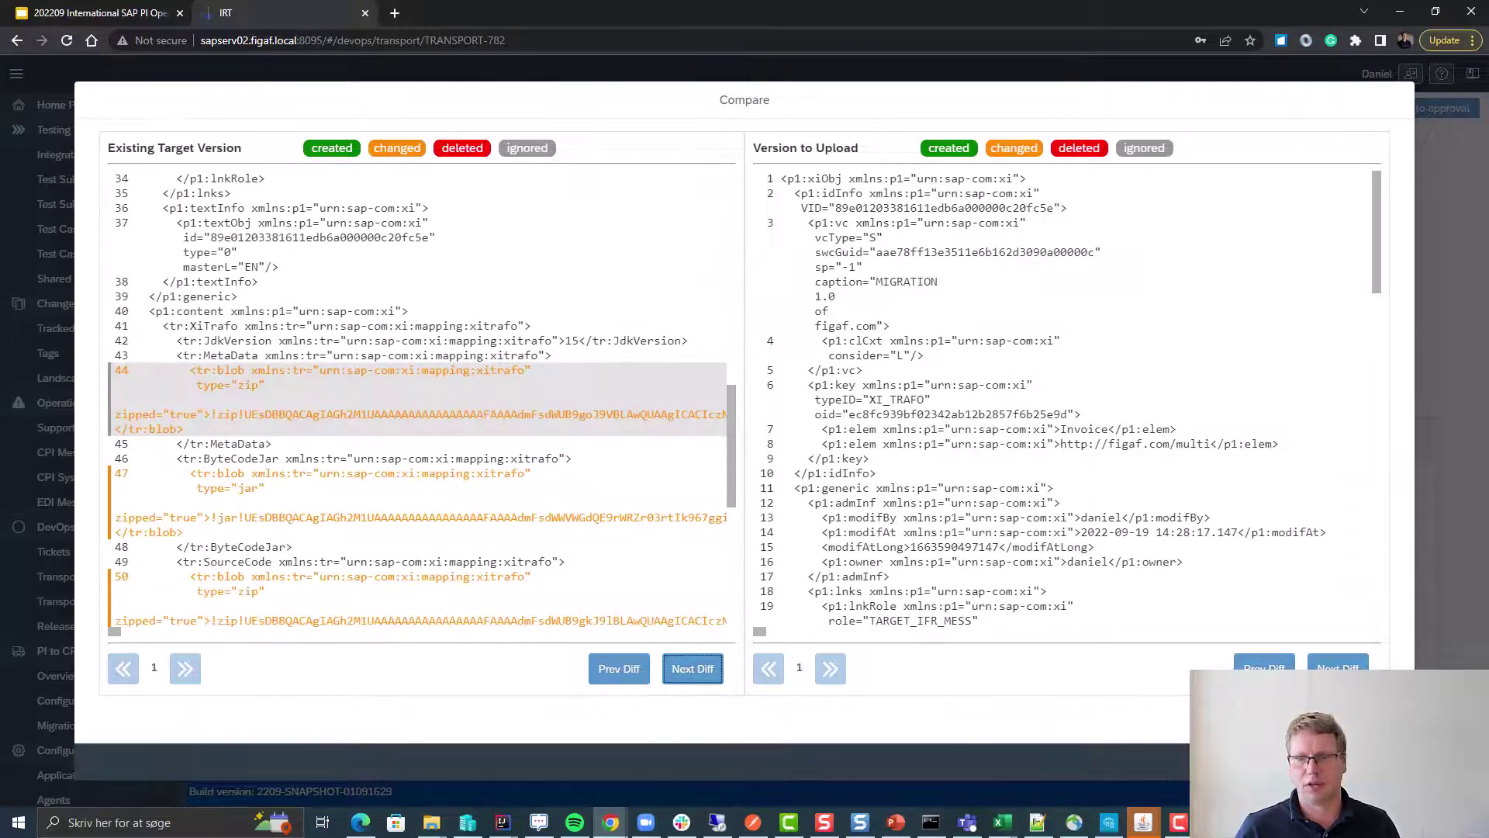
key("Escape")
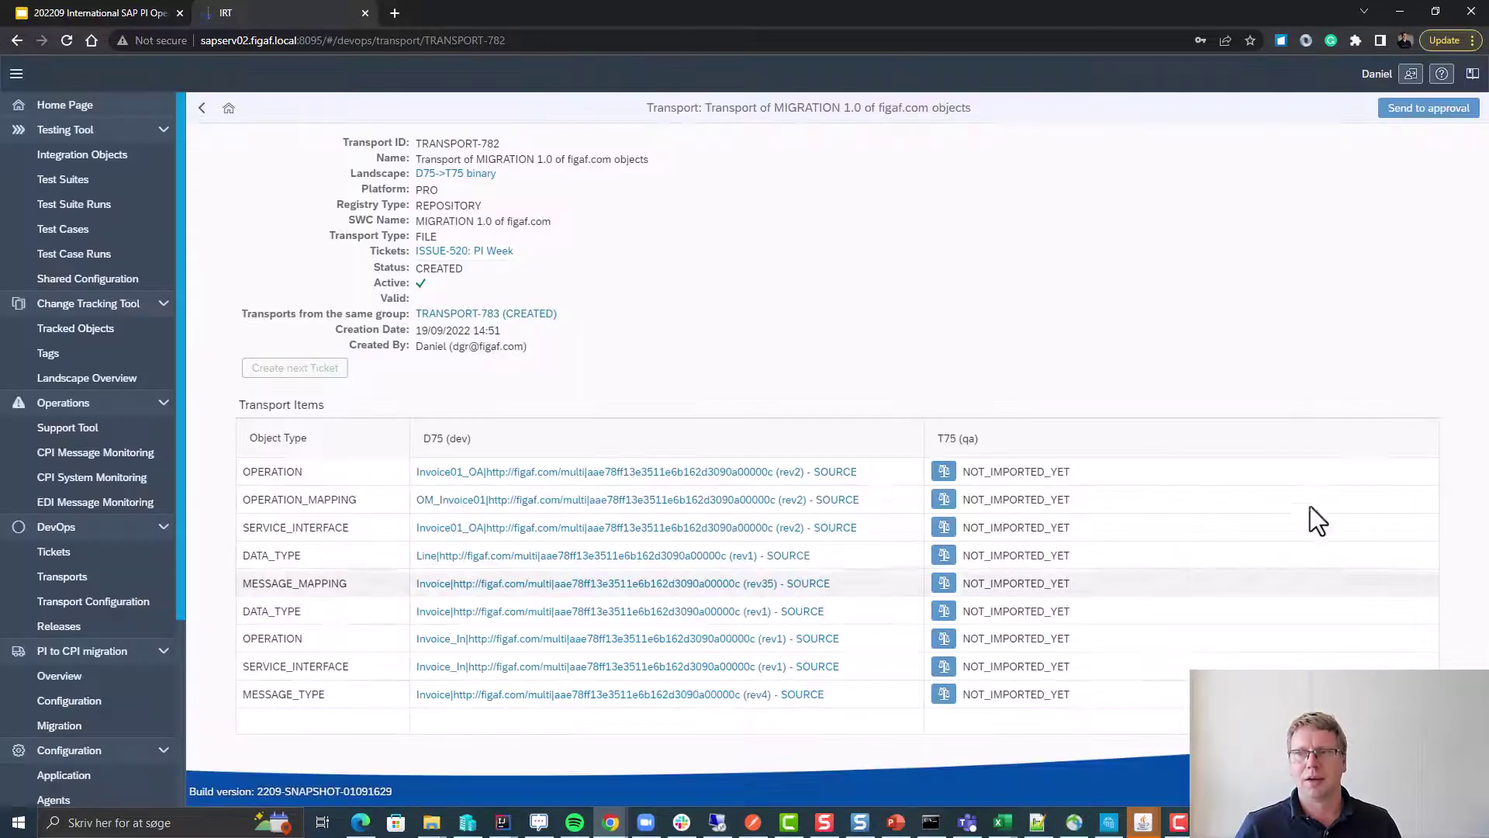
Send TRANSPORT-782 for approval and approve it
left_click(1420, 116)
left_click(845, 468)
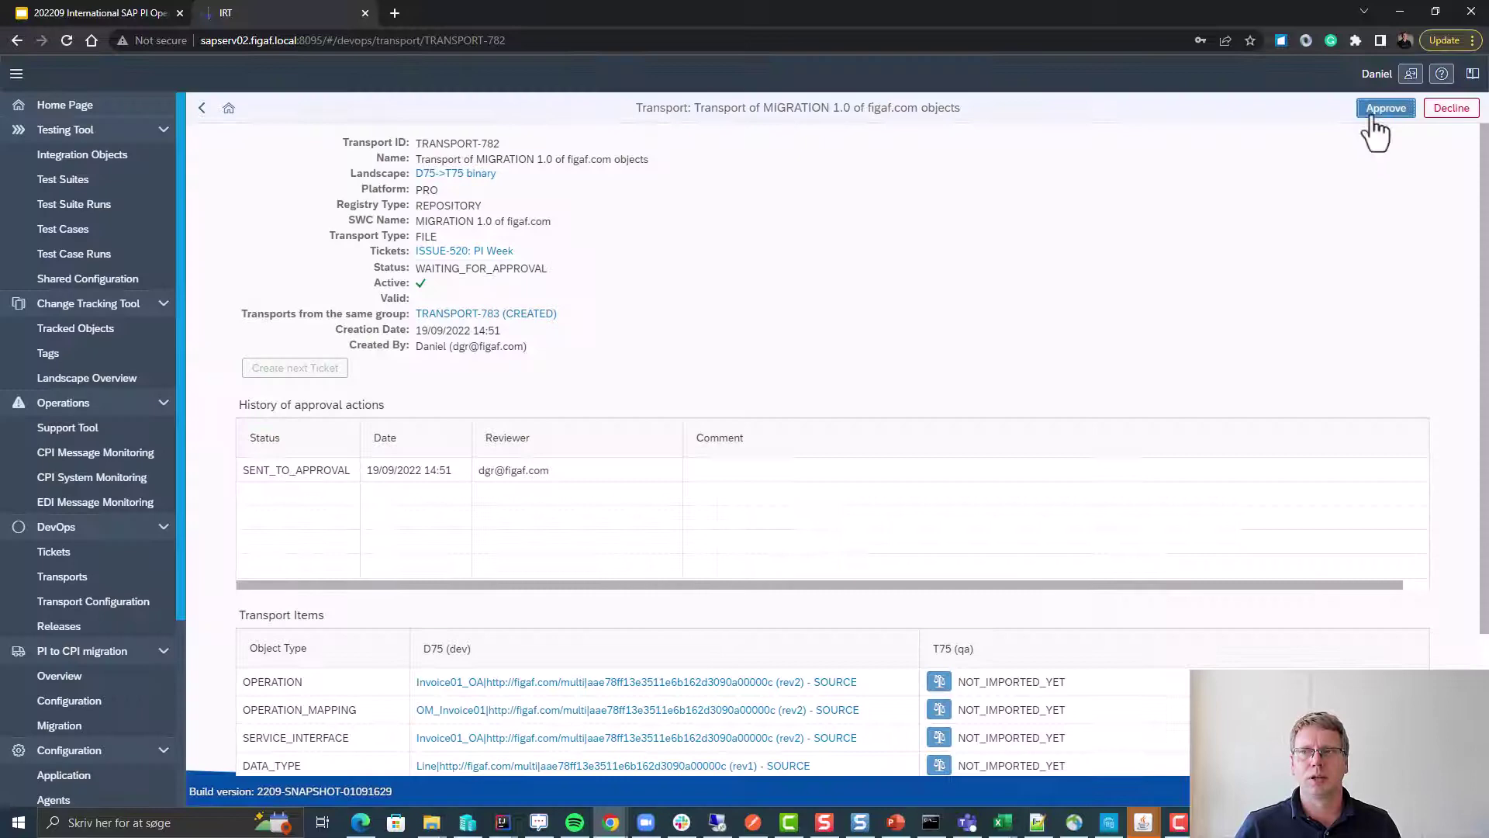
left_click(1373, 117)
left_click(900, 506)
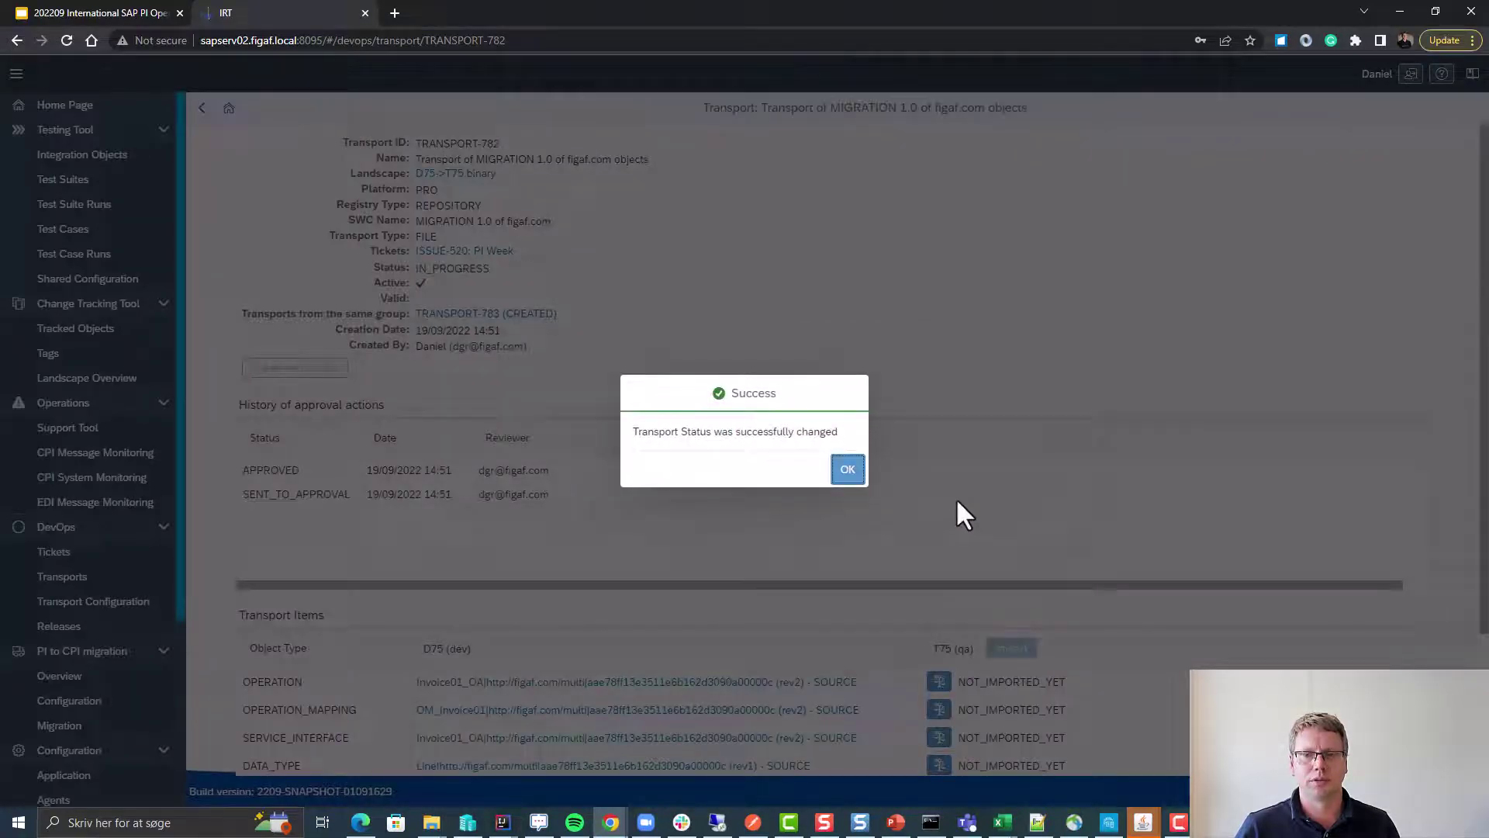
left_click(847, 469)
In TRANSPORT-783, open the ReceiverFile channel's transport settings and edit its T75 description value
left_click(515, 313)
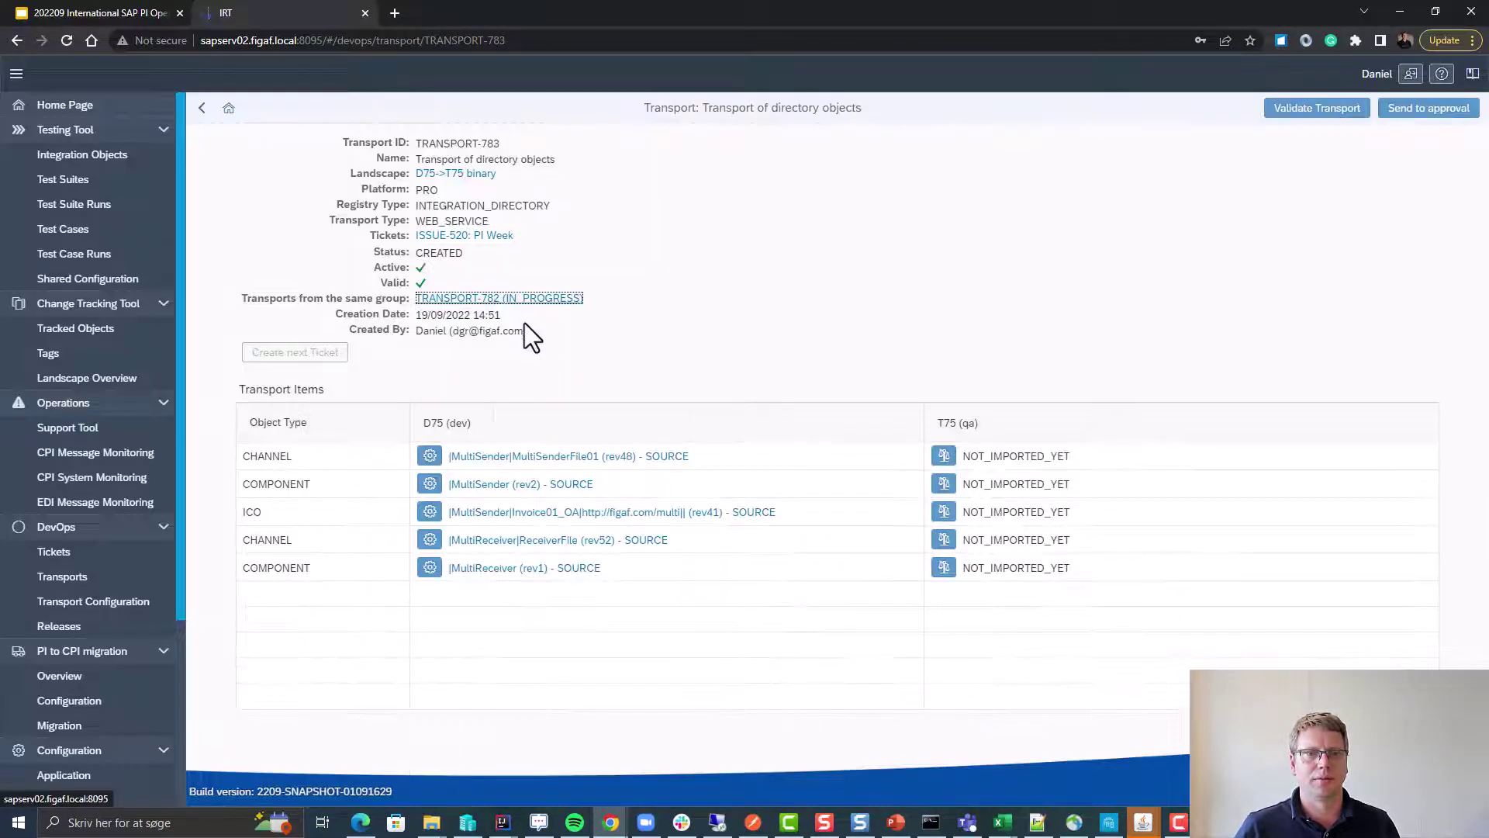
left_click(431, 567)
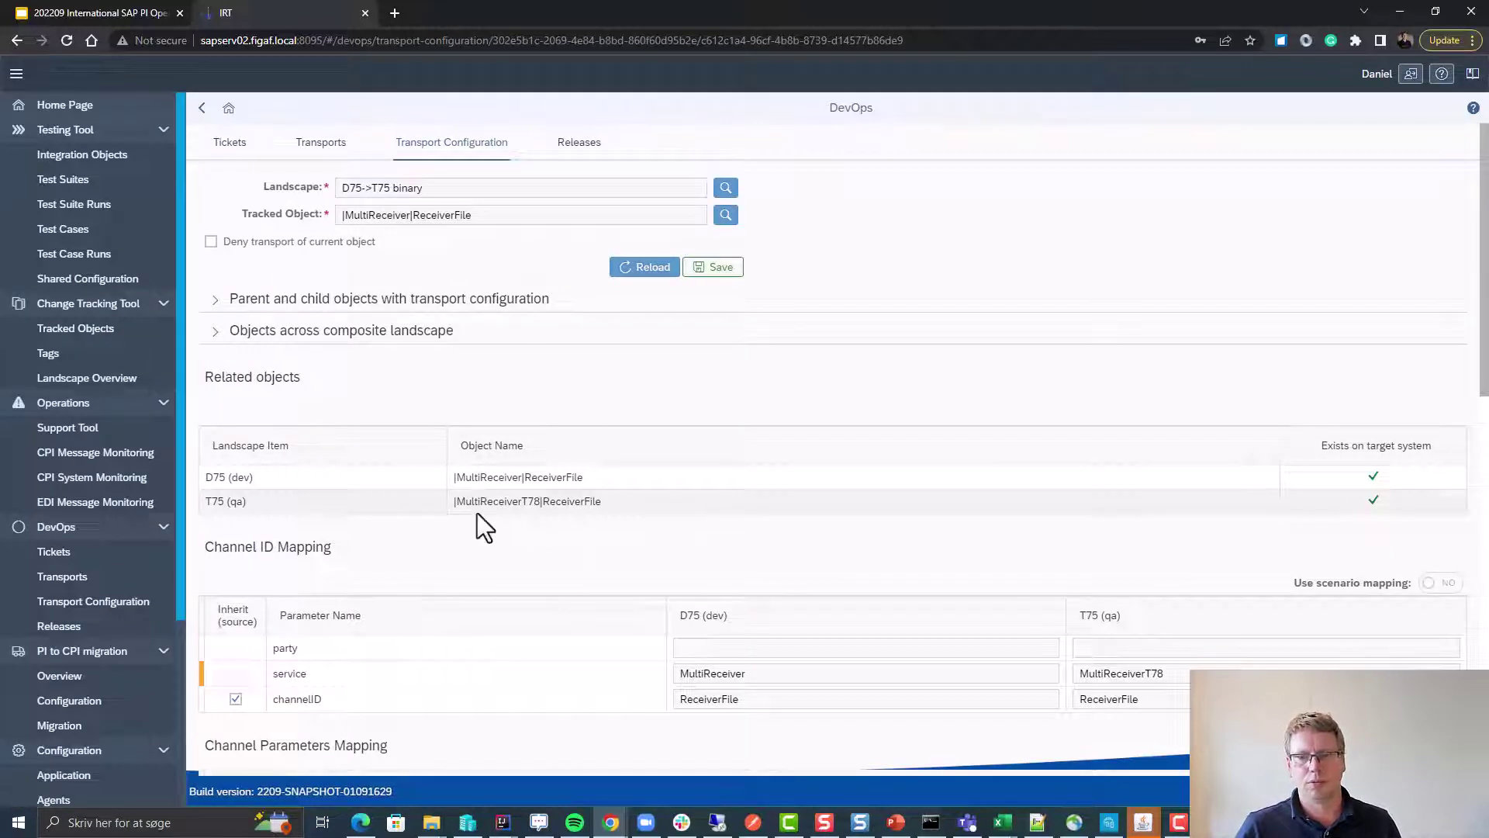
scroll(788, 607, "down", 4)
left_click(1155, 511)
type("40")
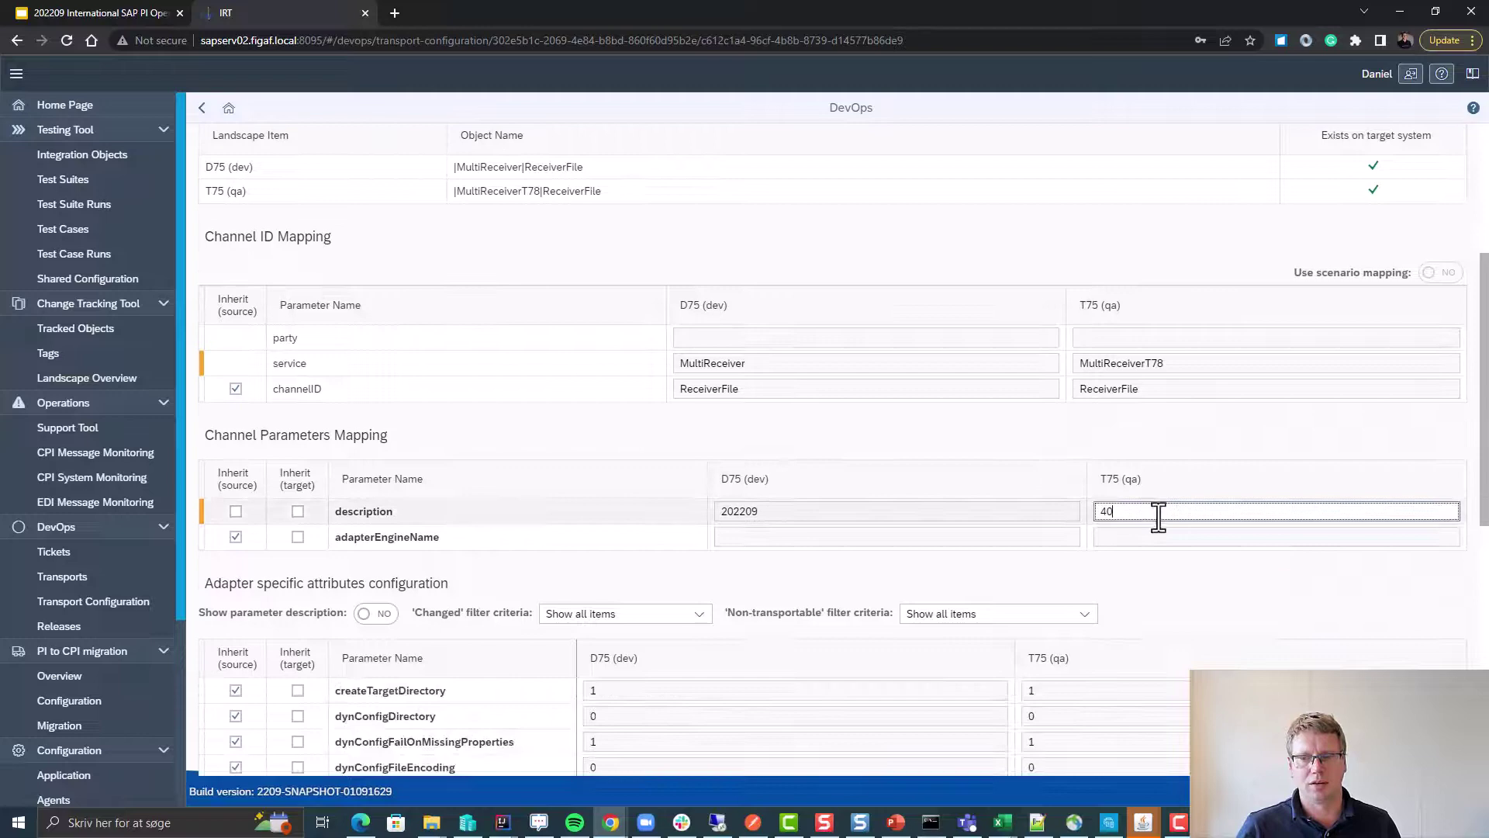
double_click(1158, 517)
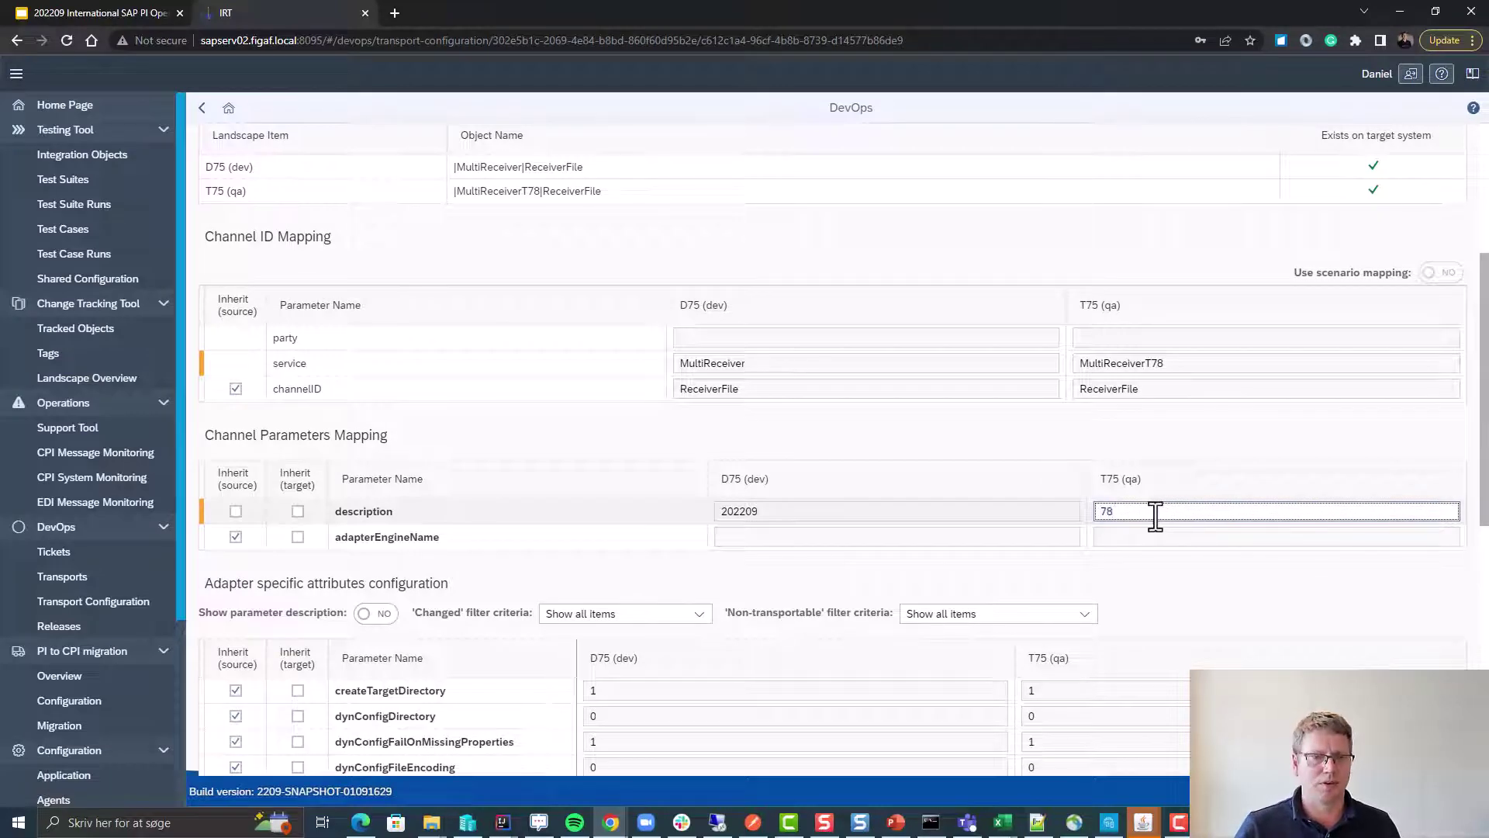
Filter to 'Show all non-transportable only' and inspect the D75 target directory path
scroll(828, 566, "down", 4)
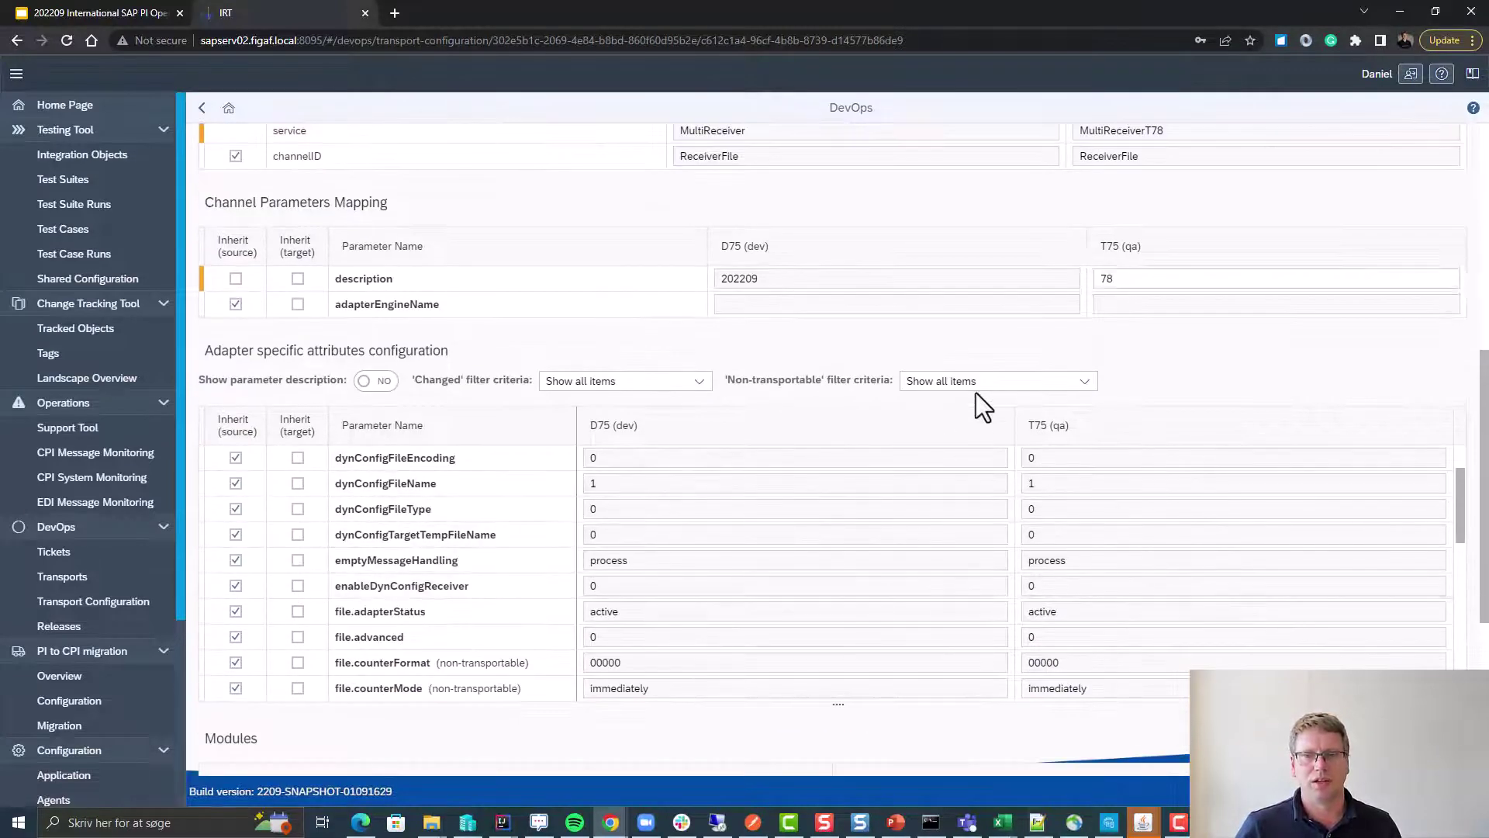
left_click(997, 383)
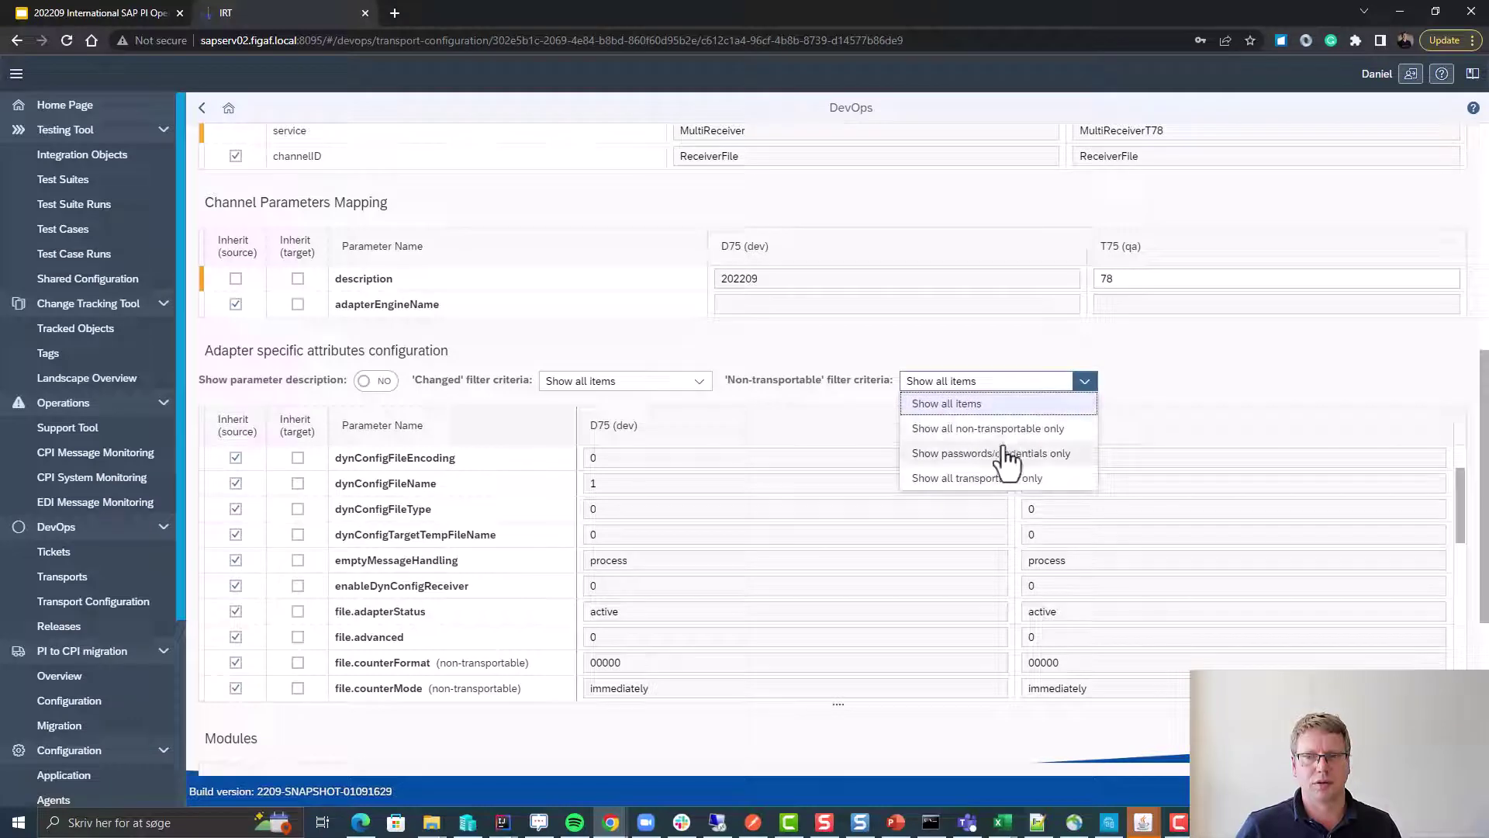
left_click(1004, 429)
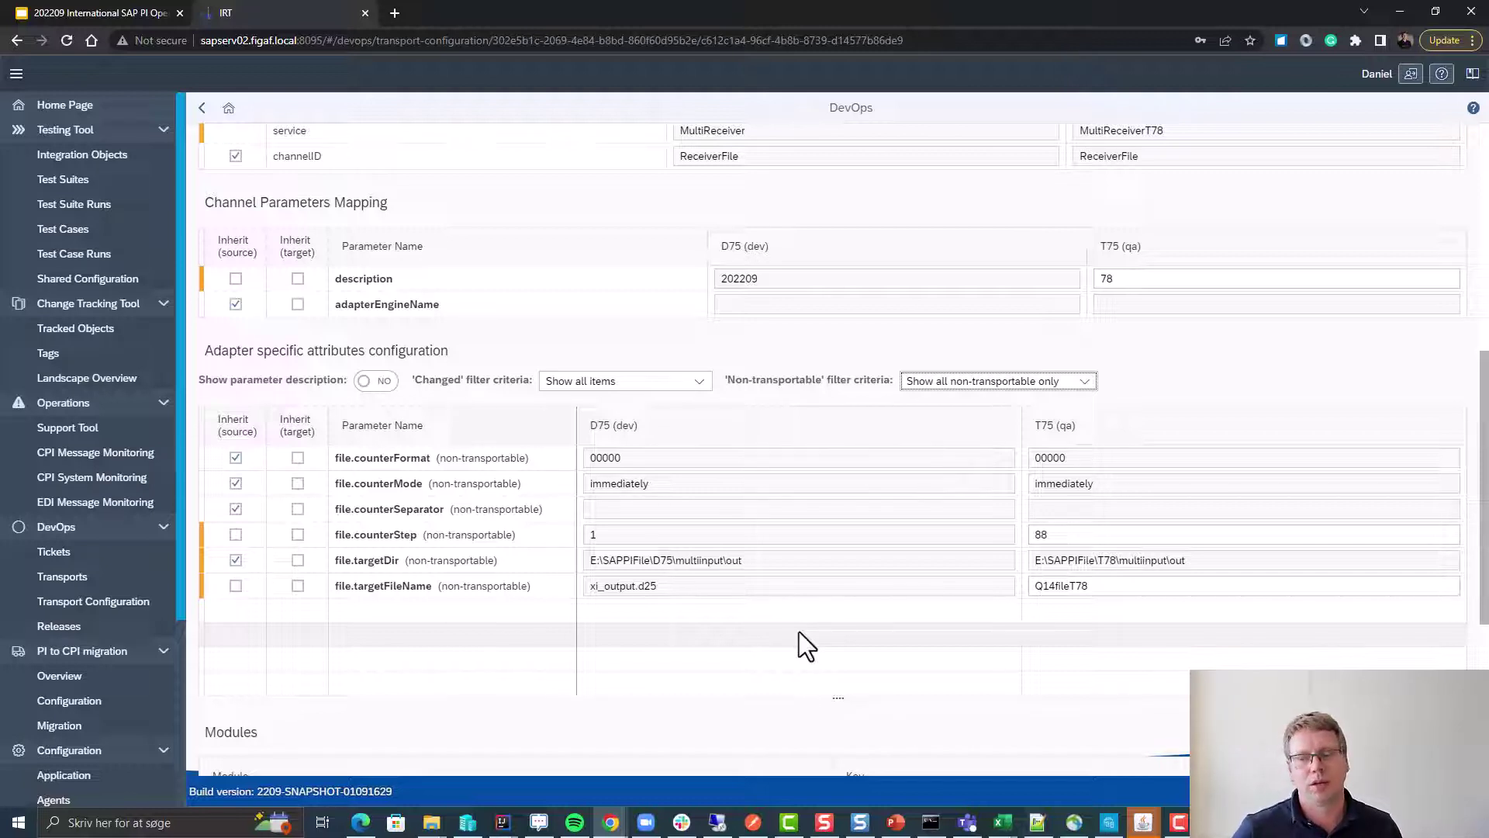
left_click(673, 560)
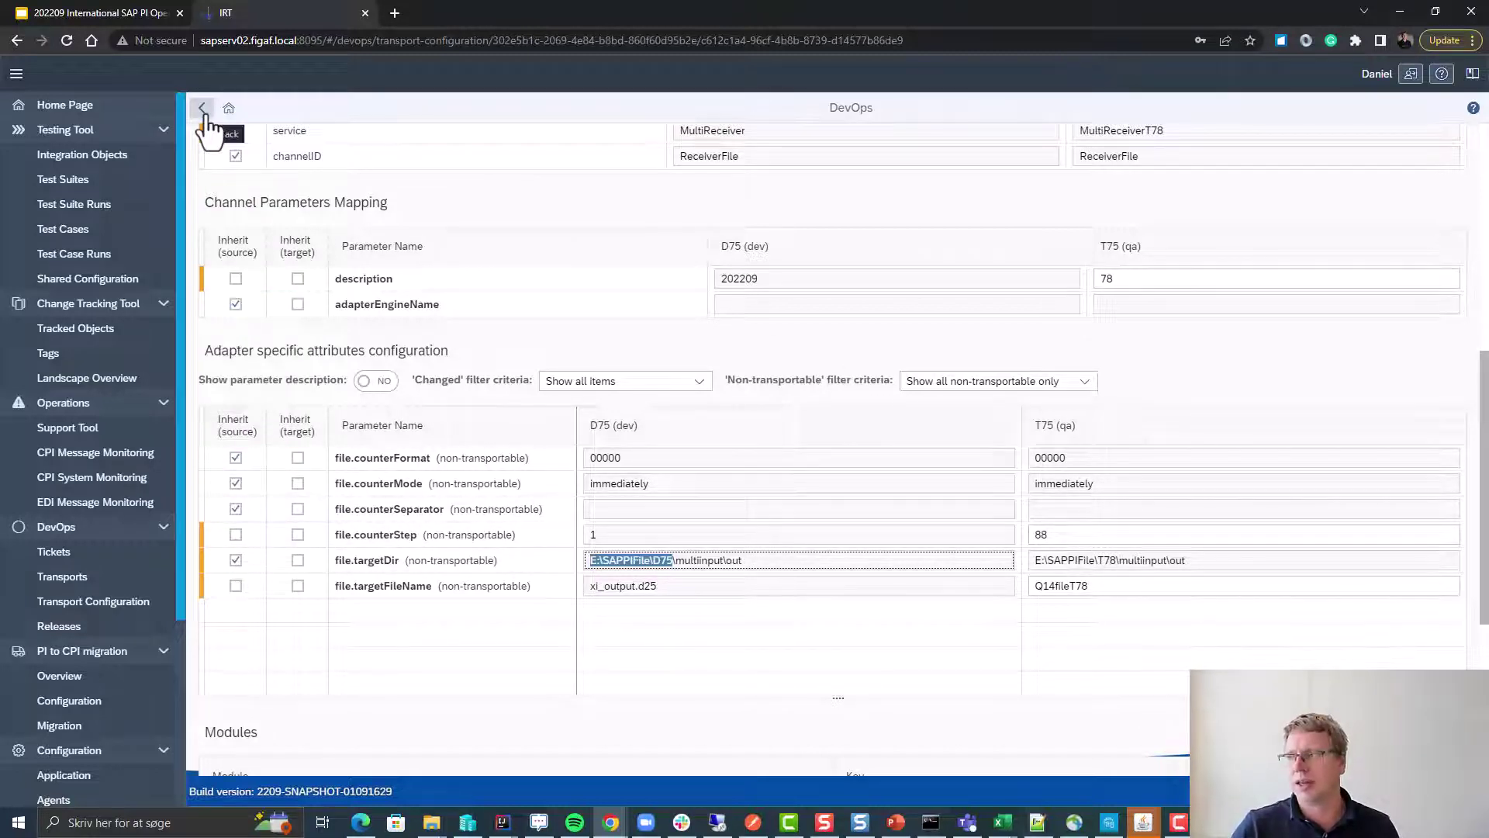
Send TRANSPORT-783 for approval and approve it
left_click(205, 112)
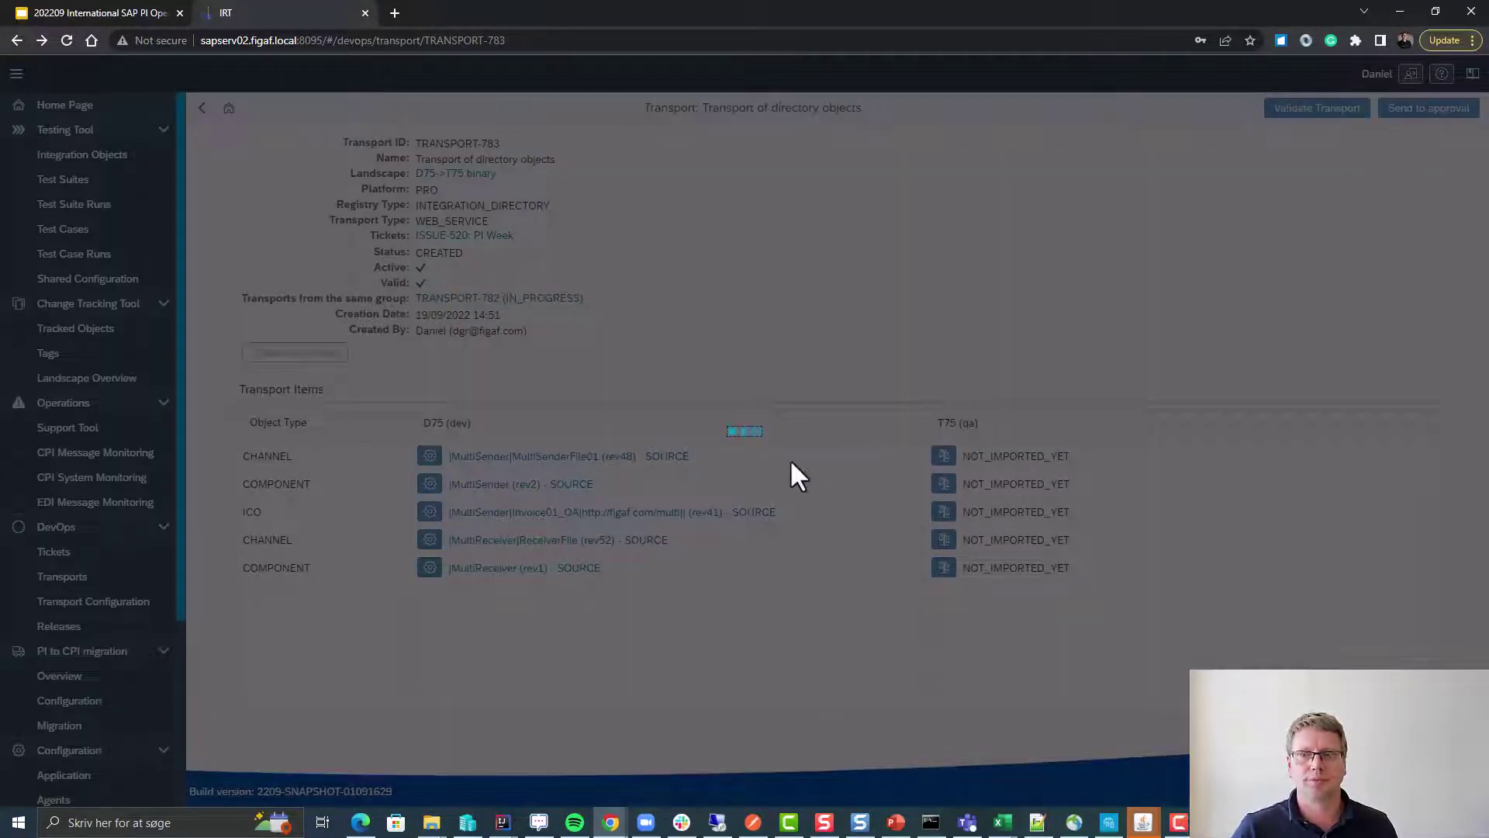
left_click(845, 470)
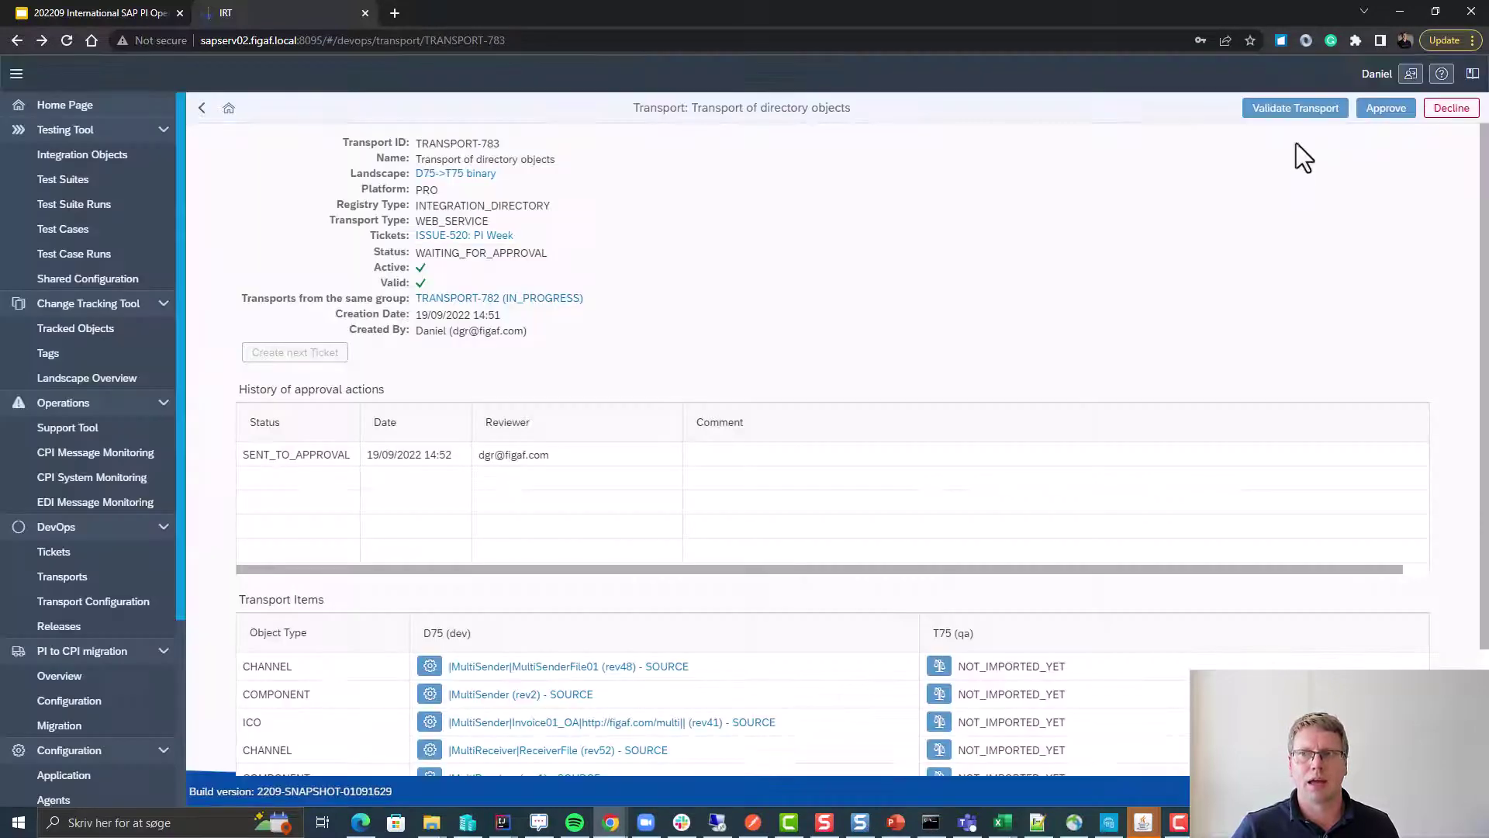
left_click(1386, 108)
left_click(874, 455)
left_click(891, 505)
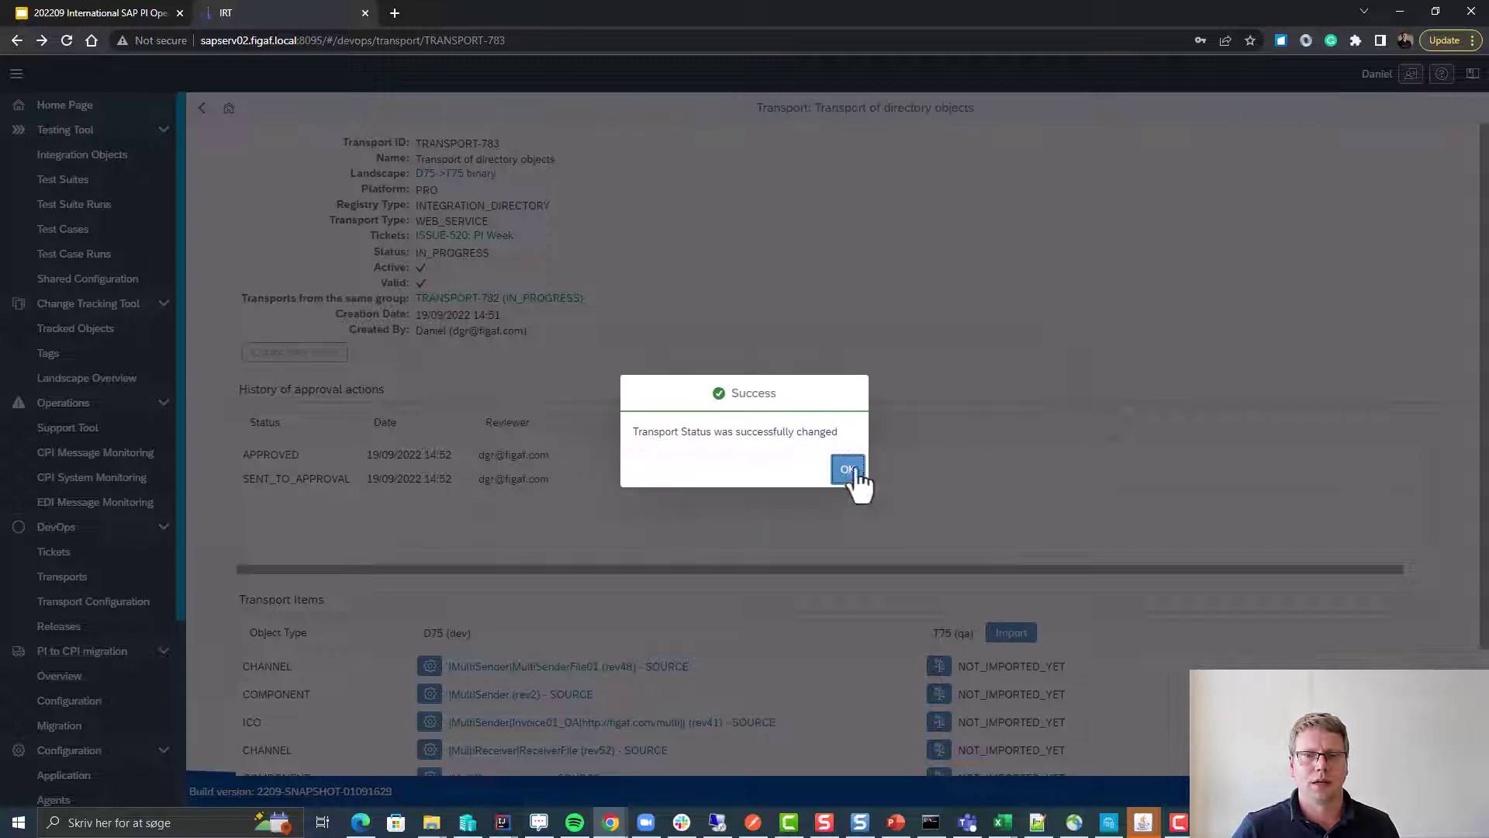
left_click(848, 470)
Import TRANSPORT-783 into T75, refreshing progress until it finishes
left_click(1004, 633)
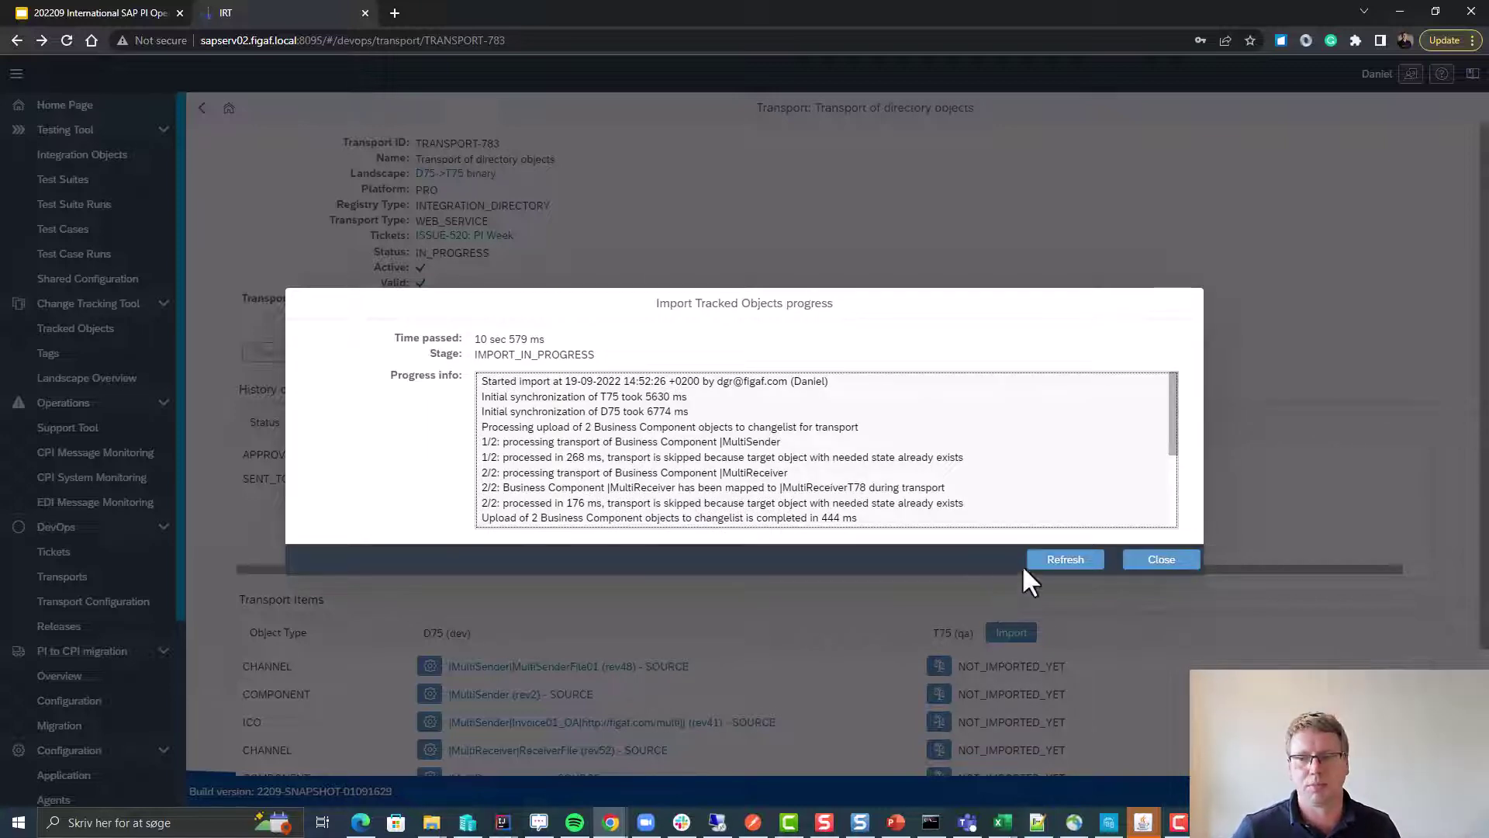
left_click(1048, 562)
left_click(1156, 559)
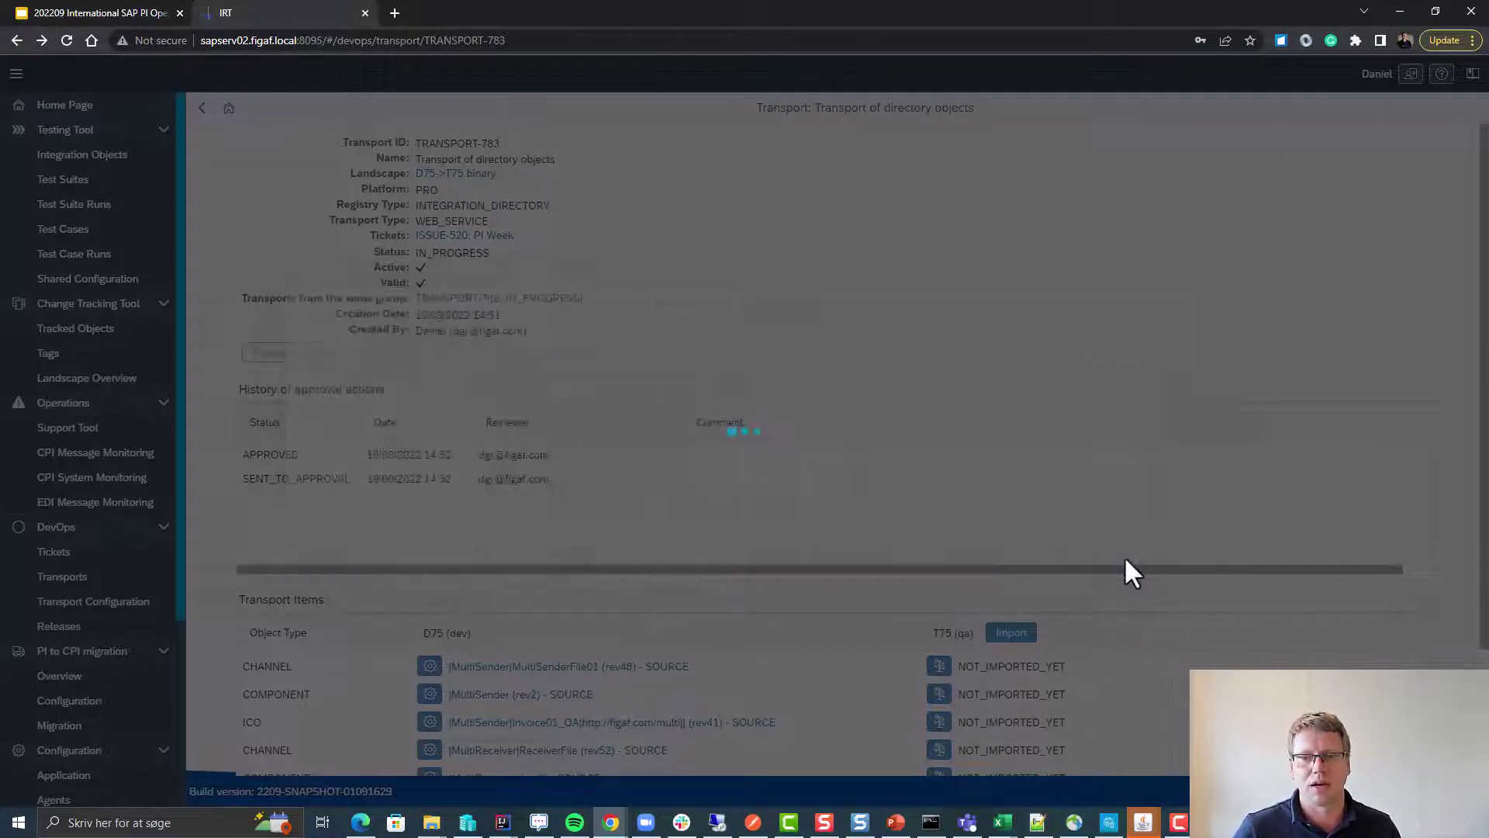
Check that the T75 transport items show SKIPPED_BECAUSE_ALREADY_EXIST and the status reads IMPORTED
scroll(954, 590, "down", 2)
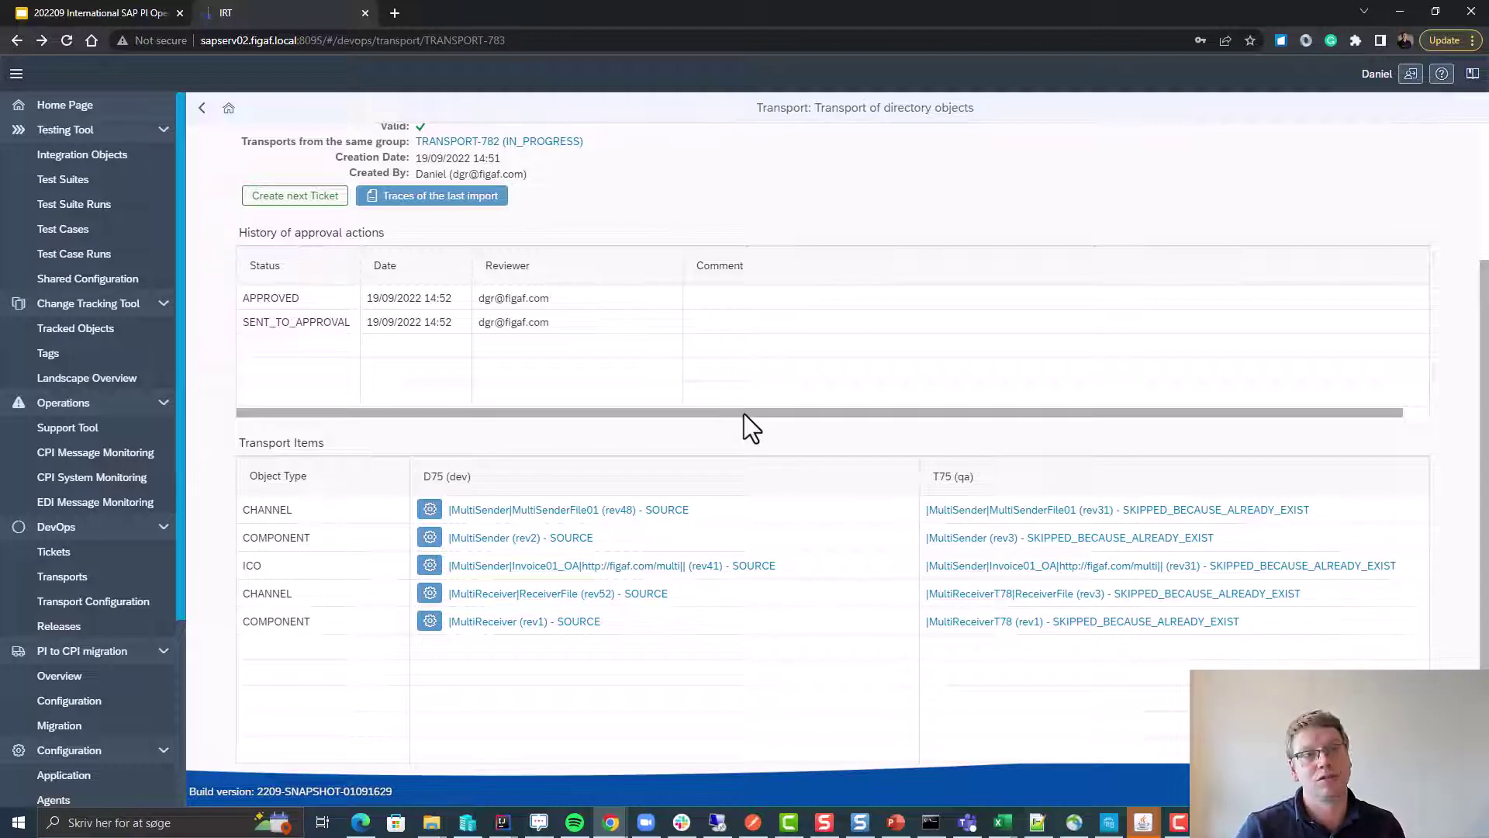
scroll(743, 413, "up", 3)
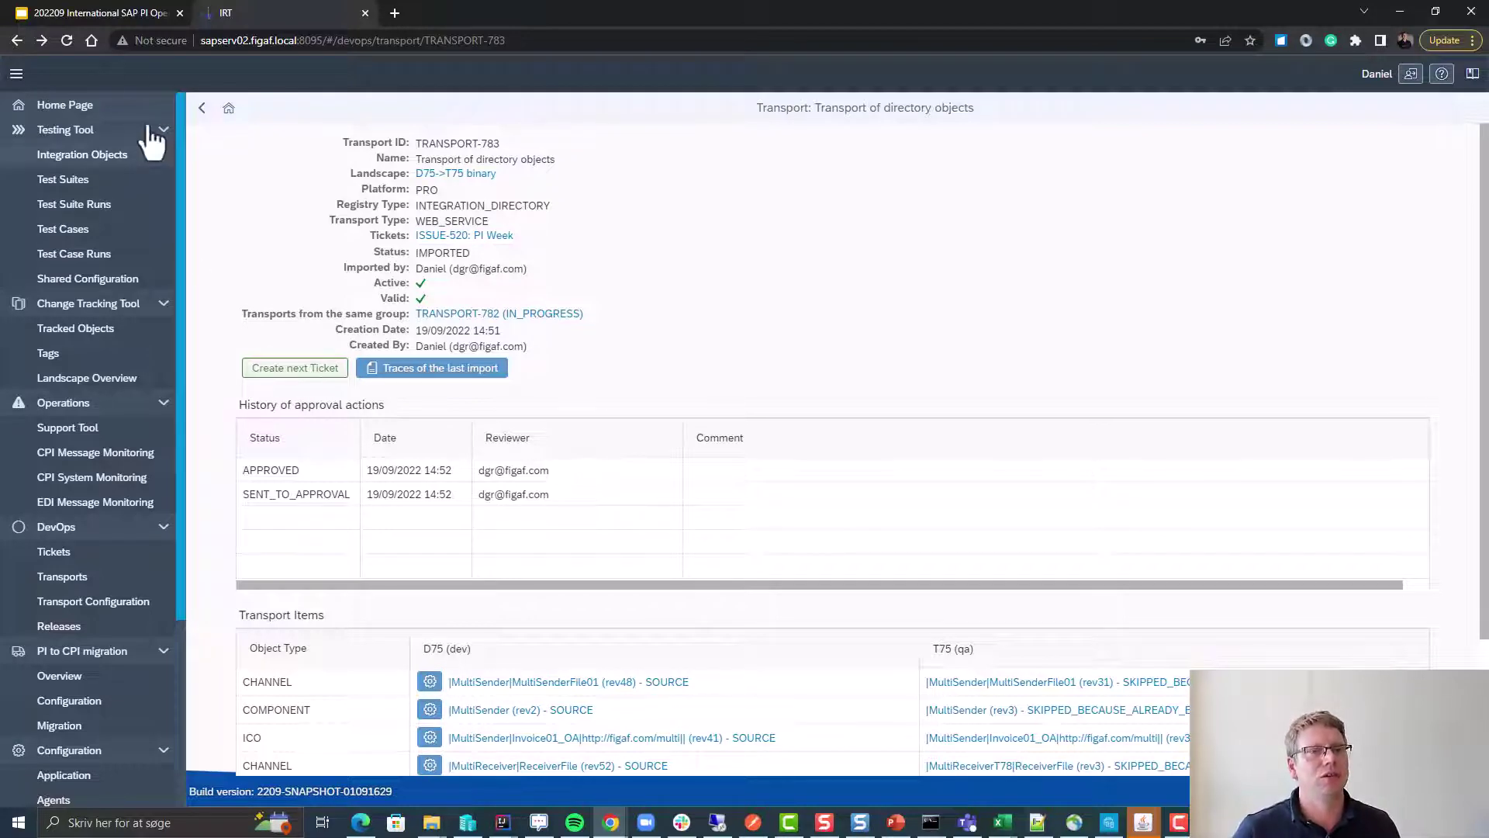
Switch back to the SAP PI Operation Week deck on slide 20, 'Example time savings'
left_click(118, 14)
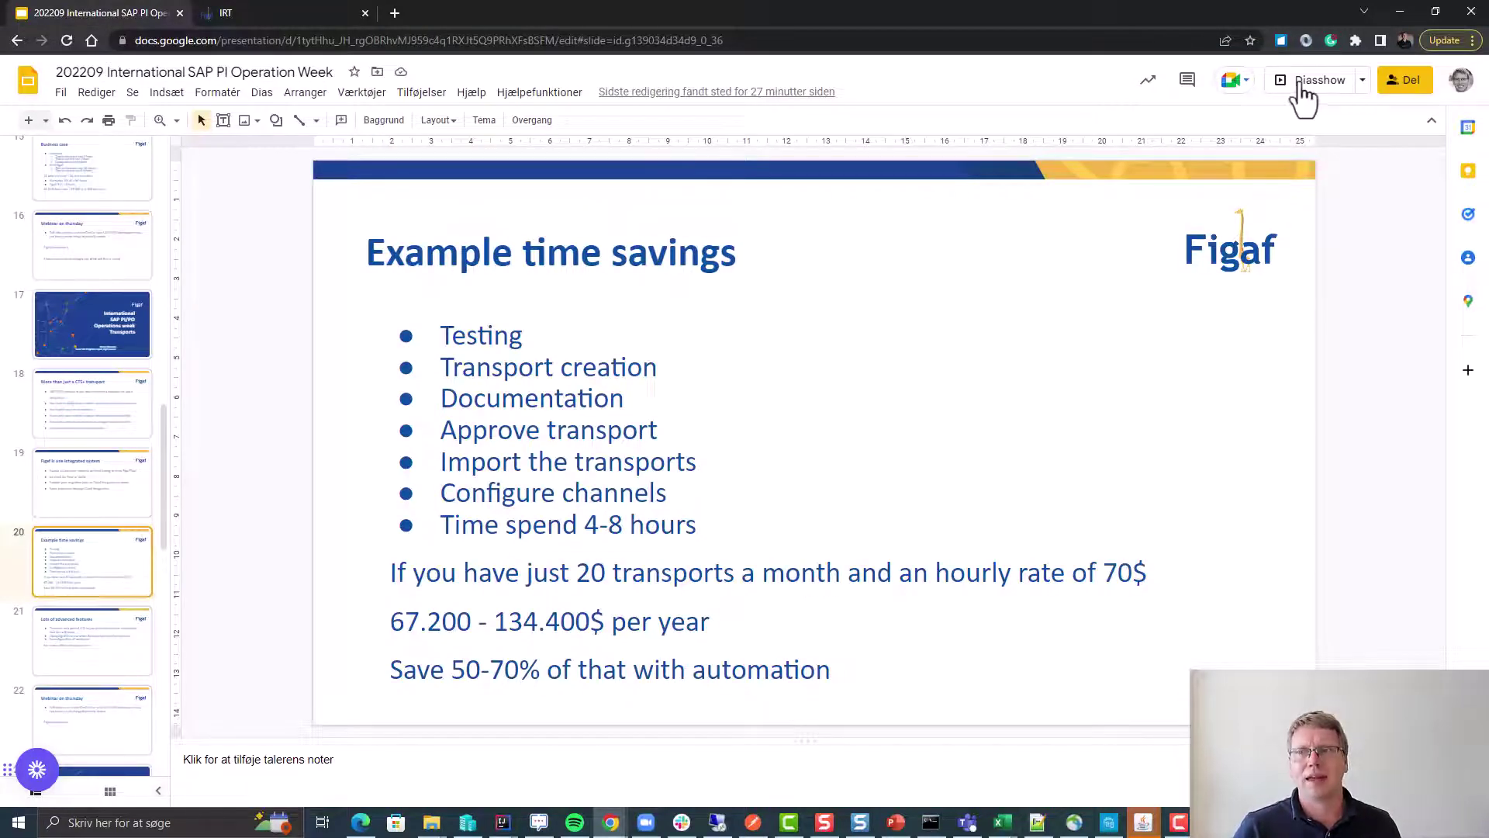